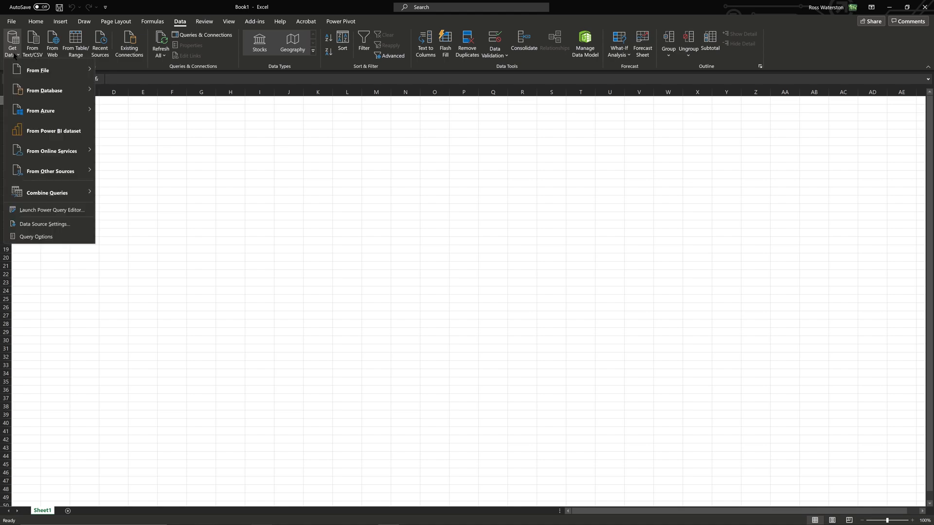
Import the files from the folder c:\excel for transformation and combine them using the first file as sample and a comma delimiter.
{"action": "mouse_move", "coordinate": [25, 73]}
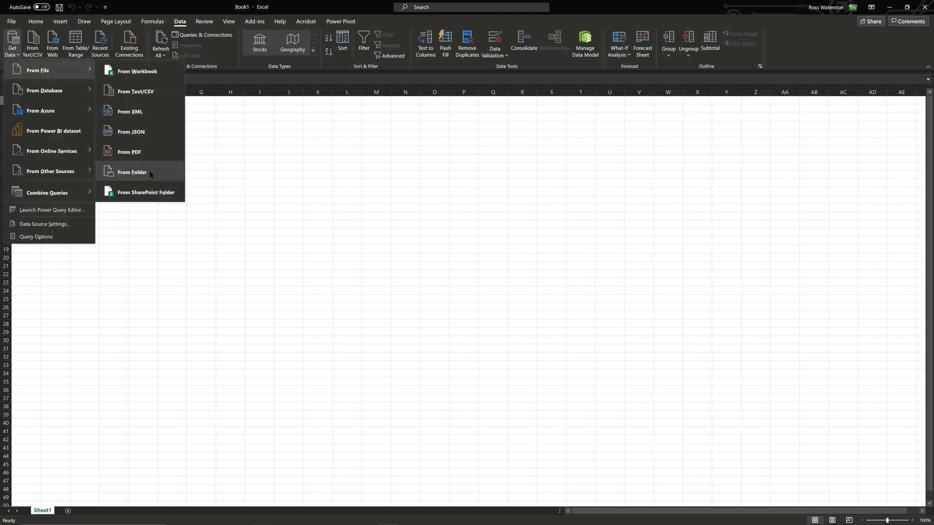
{"action": "left_click", "coordinate": [120, 172]}
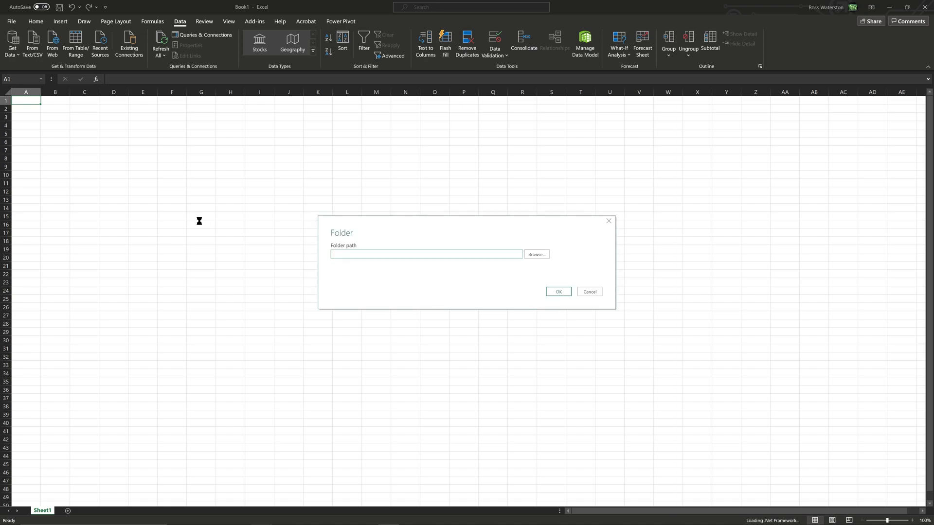
{"action": "type", "text": "c:\\excel"}
{"action": "left_click", "coordinate": [559, 292]}
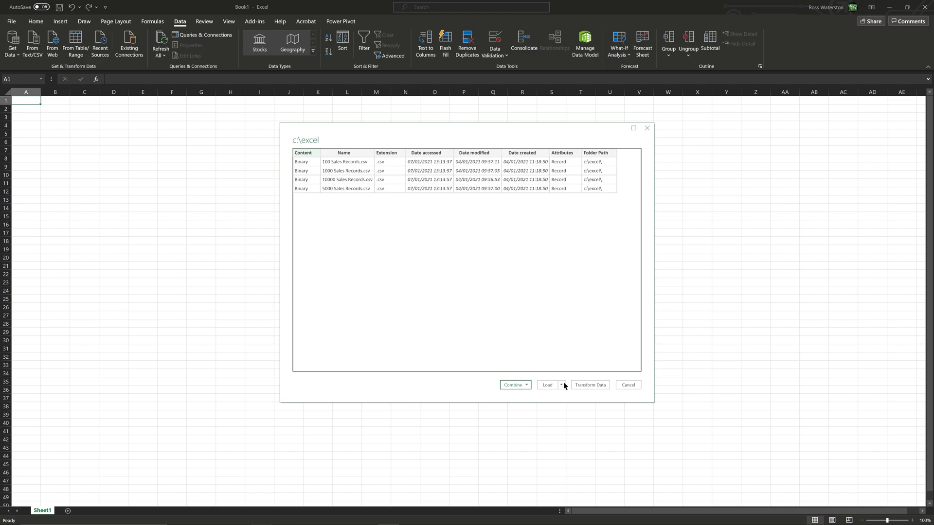
{"action": "left_click", "coordinate": [590, 385]}
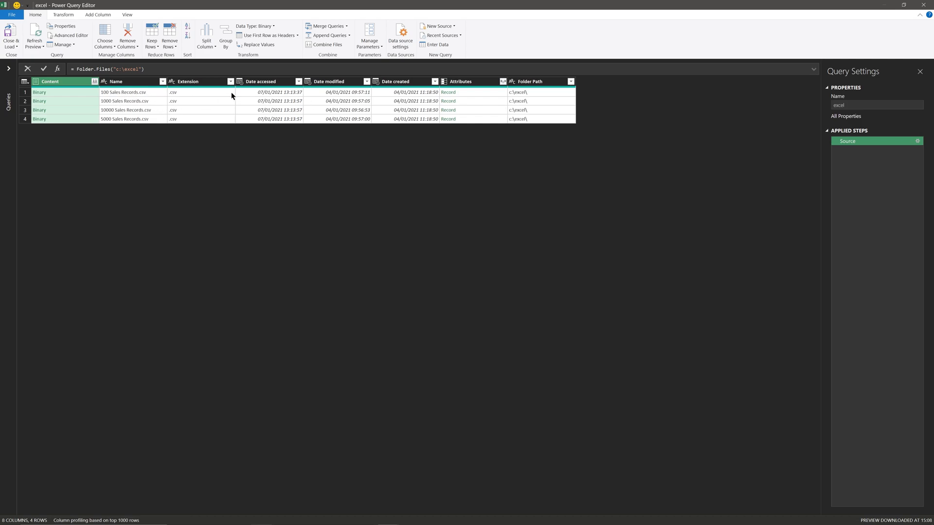
{"action": "left_click", "coordinate": [94, 82]}
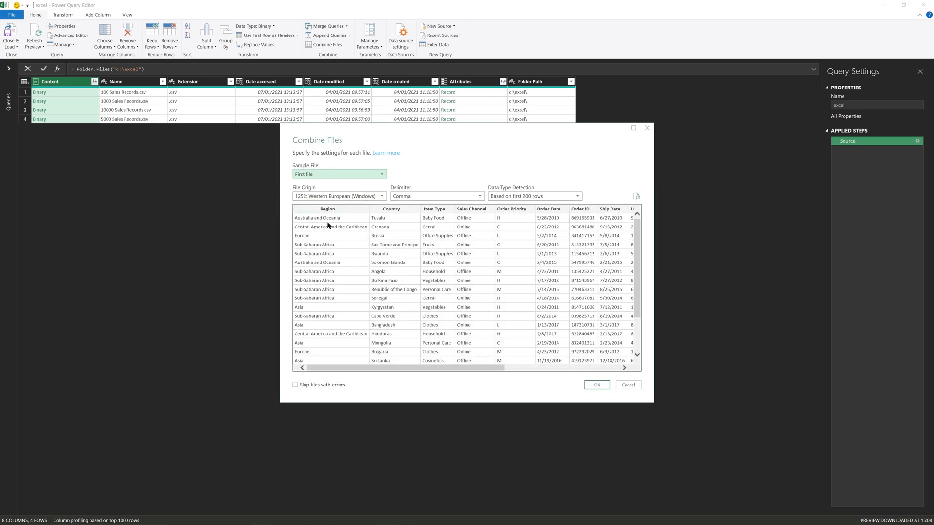
{"action": "left_click", "coordinate": [602, 386]}
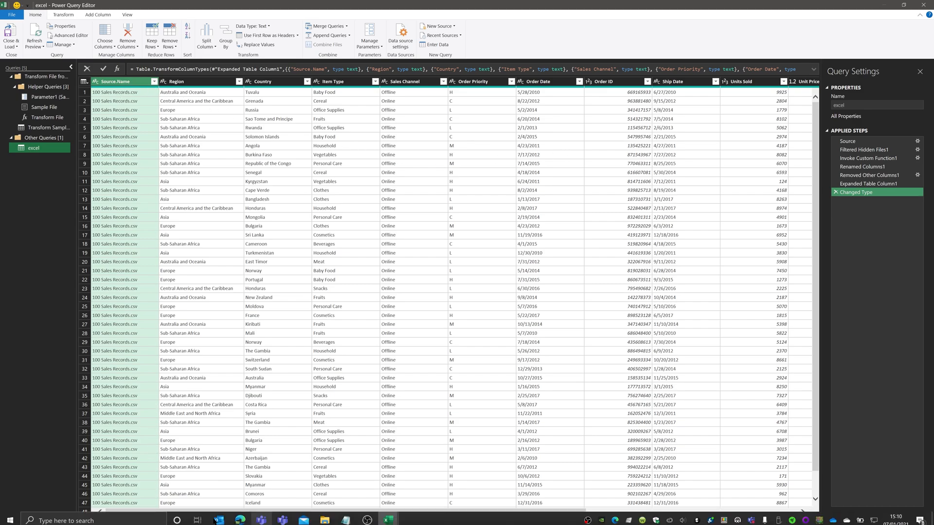
Split the Ship Date column by the custom delimiter "/" at each occurrence of the delimiter.
{"action": "left_click_drag", "start_coordinate": [259, 512], "coordinate": [547, 523]}
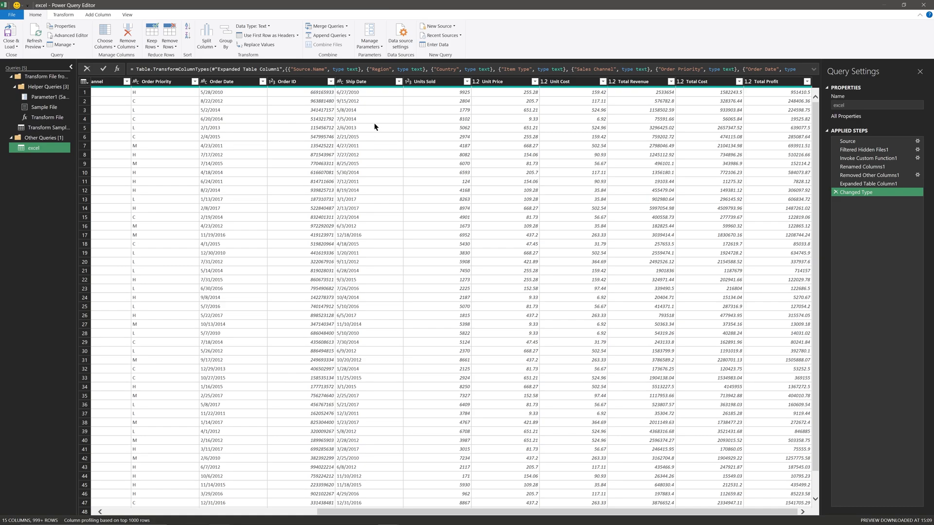
{"action": "left_click", "coordinate": [358, 83]}
{"action": "left_click", "coordinate": [351, 84]}
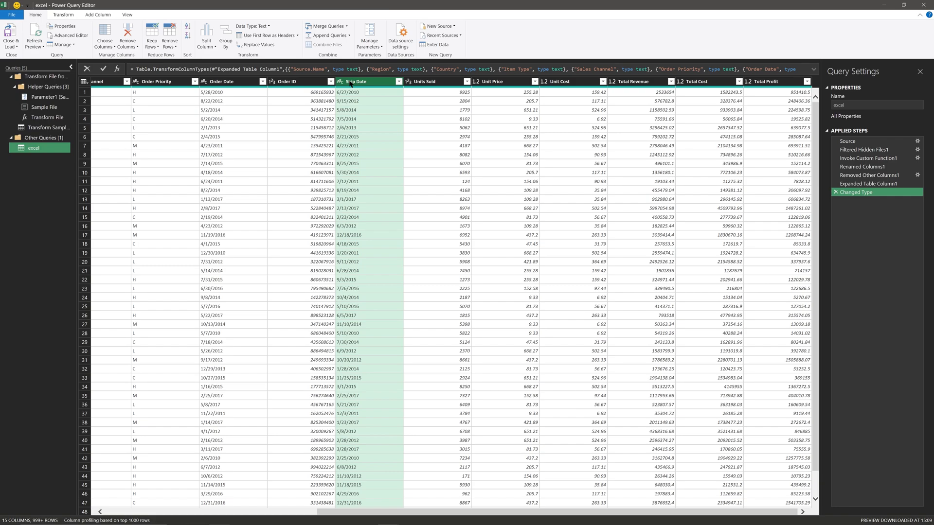
{"action": "right_click", "coordinate": [364, 85]}
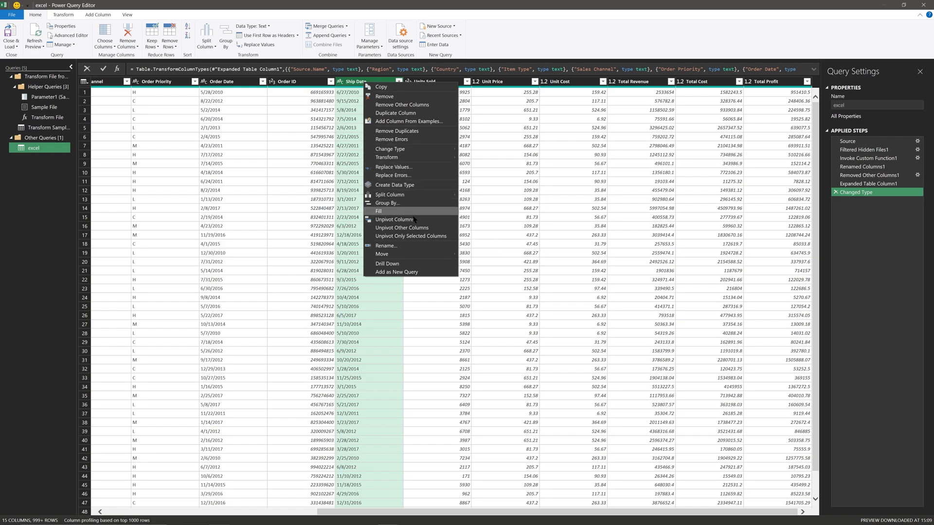
{"action": "mouse_move", "coordinate": [417, 196]}
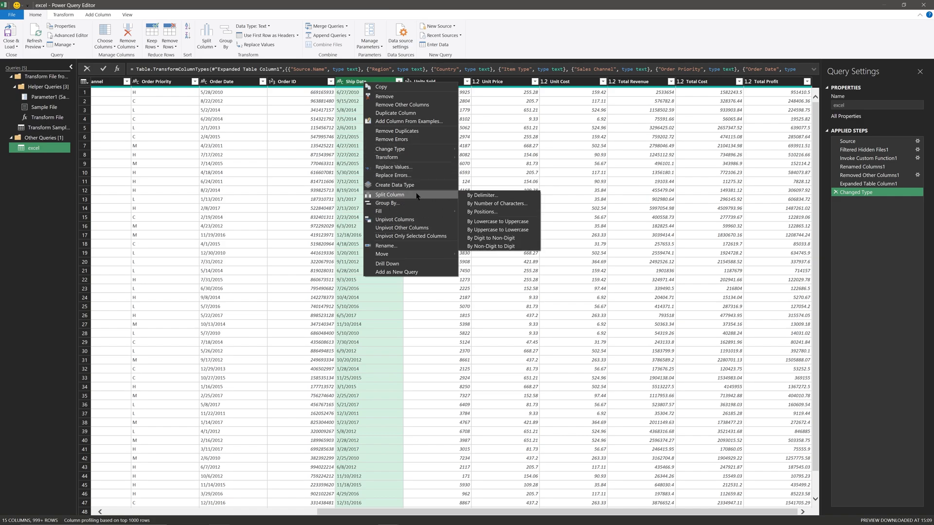
{"action": "left_click", "coordinate": [497, 201]}
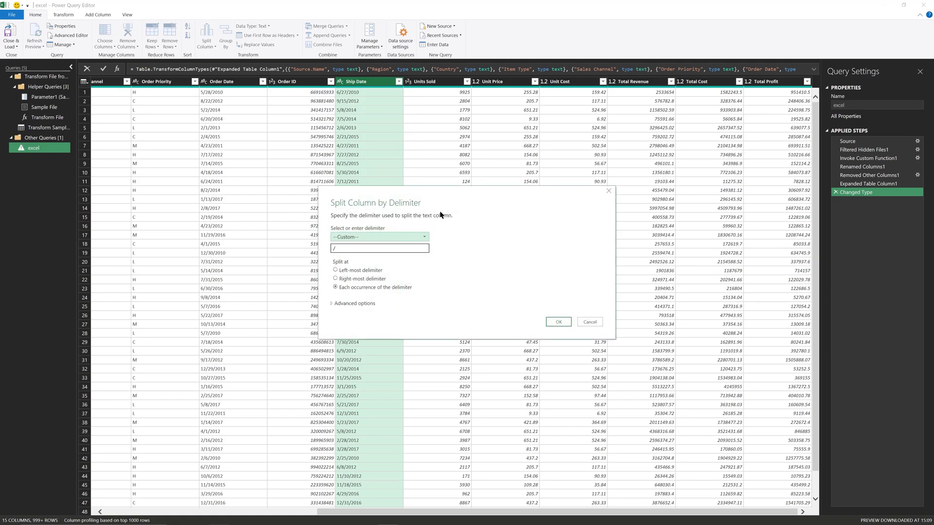
{"action": "left_click", "coordinate": [559, 322]}
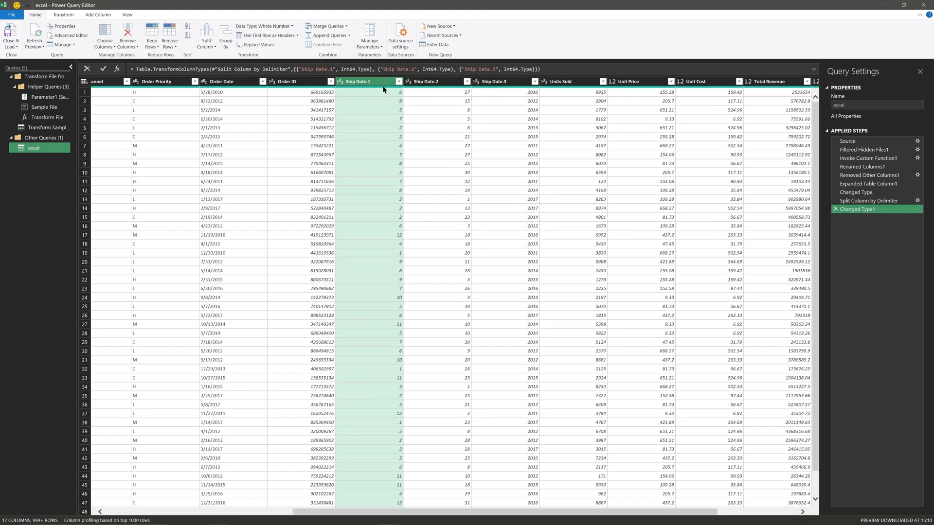
Rename the Ship Date.2 column as Ship Date.Day.
{"action": "left_click", "coordinate": [444, 81]}
{"action": "double_click", "coordinate": [444, 82]}
{"action": "left_click", "coordinate": [443, 81]}
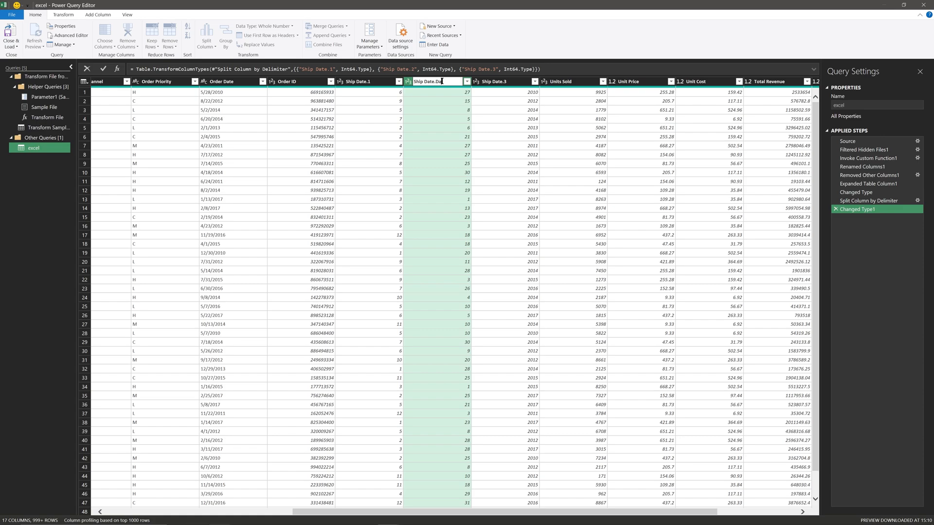
{"action": "type", "text": "Day"}
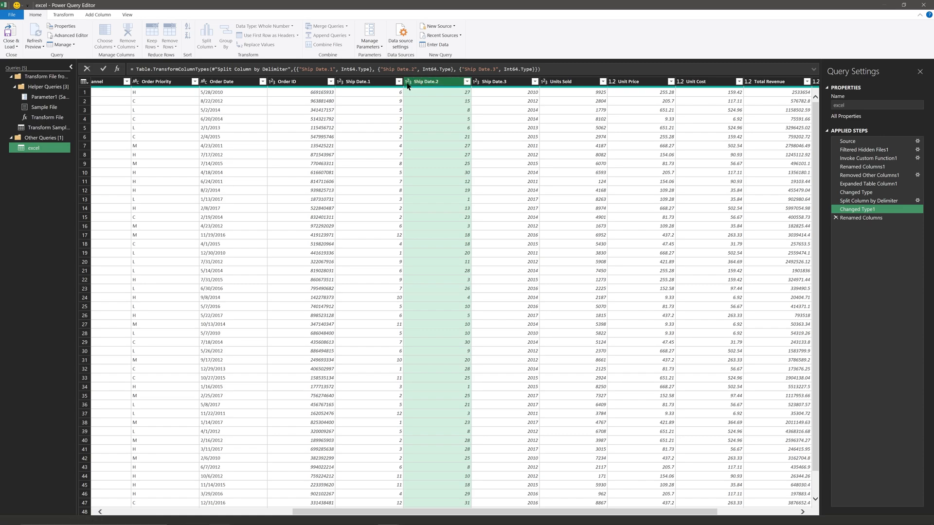
{"action": "key", "text": "Return"}
Rename the Ship Date.1 column as Ship Date.Month.
{"action": "left_click", "coordinate": [379, 81]}
{"action": "double_click", "coordinate": [378, 81]}
{"action": "left_click", "coordinate": [378, 81]}
{"action": "key", "text": "BackSpace"}
{"action": "type", "text": "Month"}
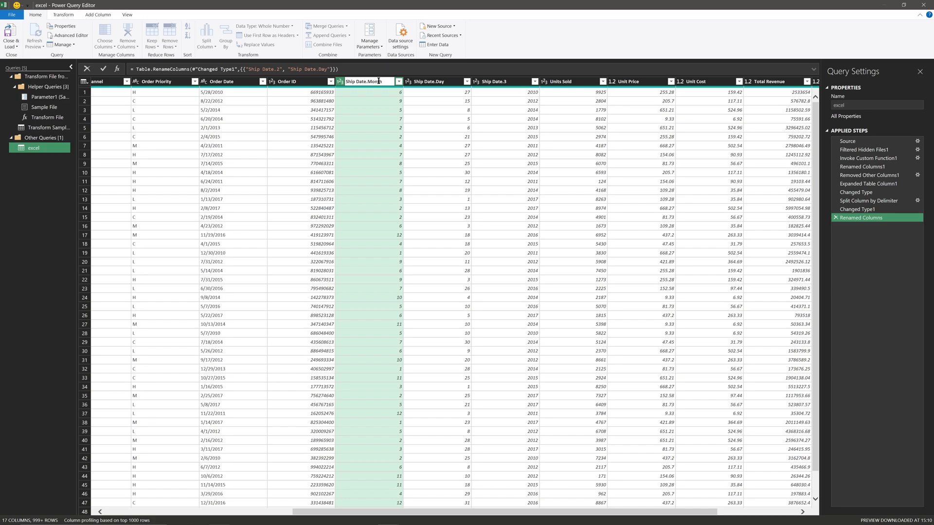
{"action": "key", "text": "Return"}
Rename the Ship Date.3 column as Ship Date.Year.
{"action": "left_click", "coordinate": [512, 82]}
{"action": "double_click", "coordinate": [510, 82]}
{"action": "left_click", "coordinate": [509, 81]}
{"action": "key", "text": "BackSpace"}
{"action": "type", "text": "Year"}
{"action": "key", "text": "Return"}
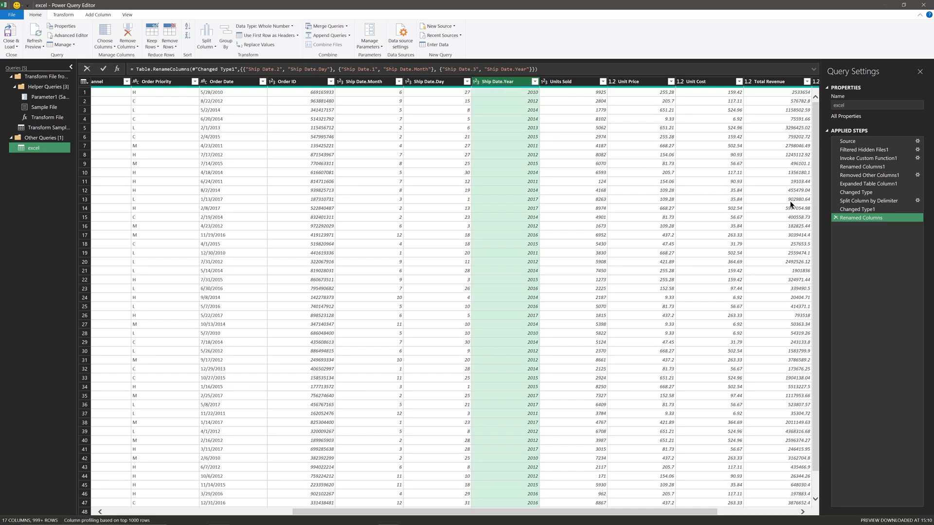
Change the data type of the Ship Date.Month, Ship Date.Day and Ship Date.Year columns to Text.
{"action": "left_click", "coordinate": [341, 82]}
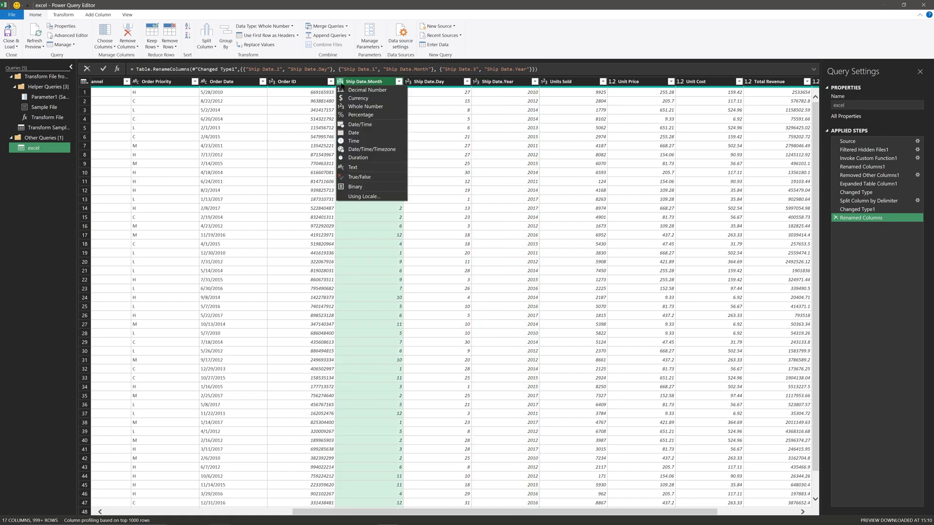
{"action": "left_click", "coordinate": [367, 166]}
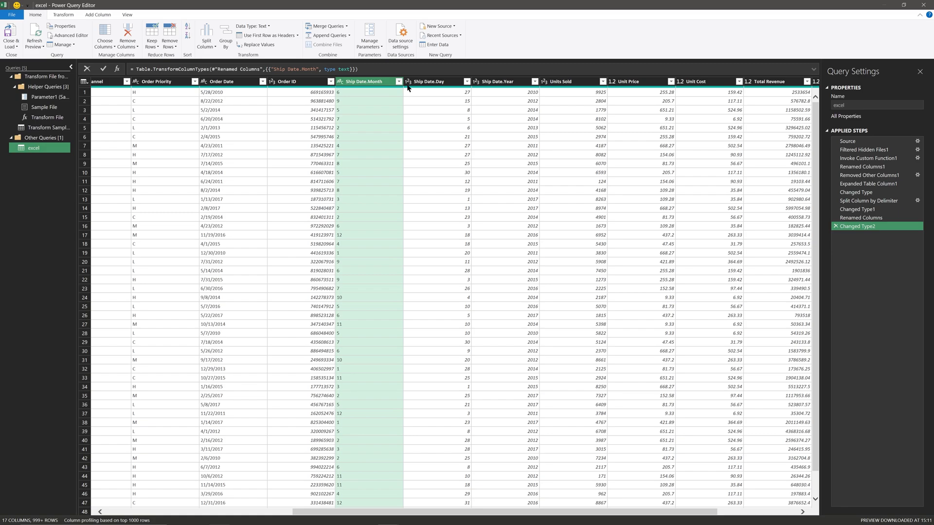
{"action": "left_click", "coordinate": [409, 82]}
{"action": "left_click", "coordinate": [421, 167]}
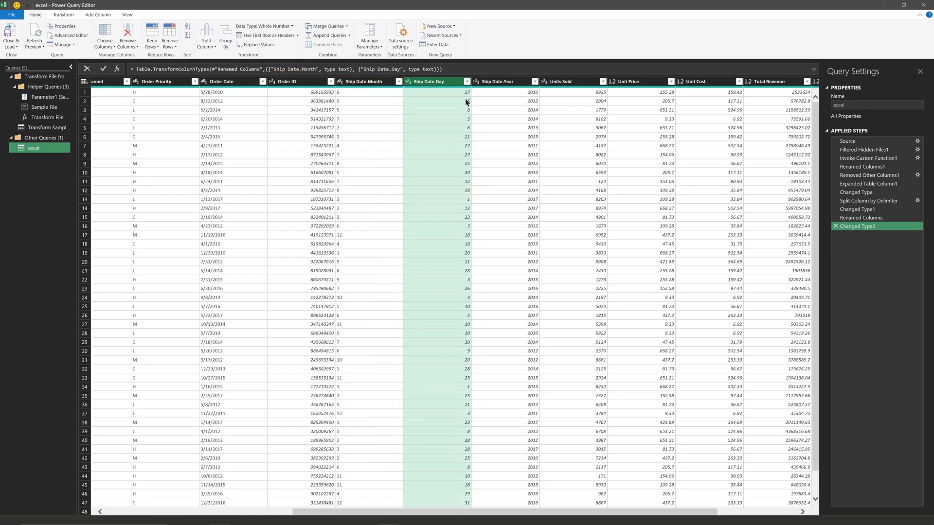
{"action": "left_click", "coordinate": [476, 81]}
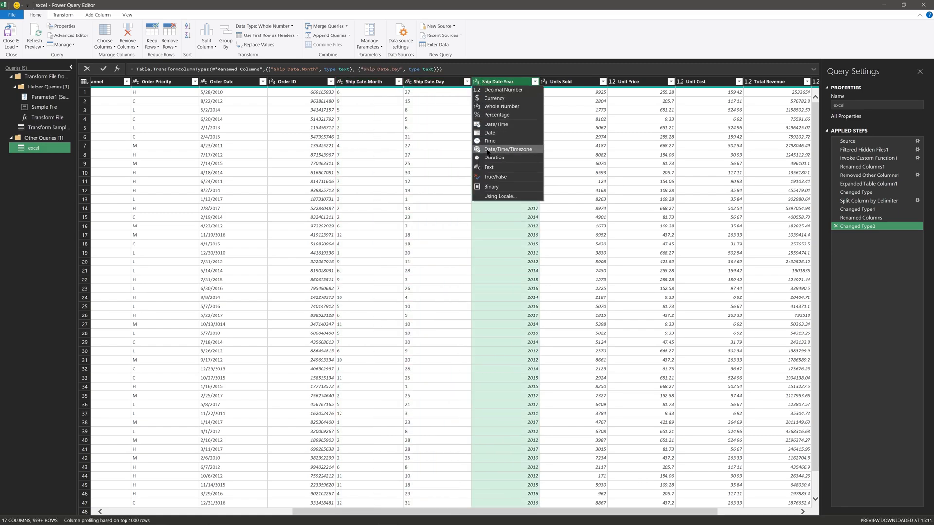
{"action": "left_click", "coordinate": [493, 167]}
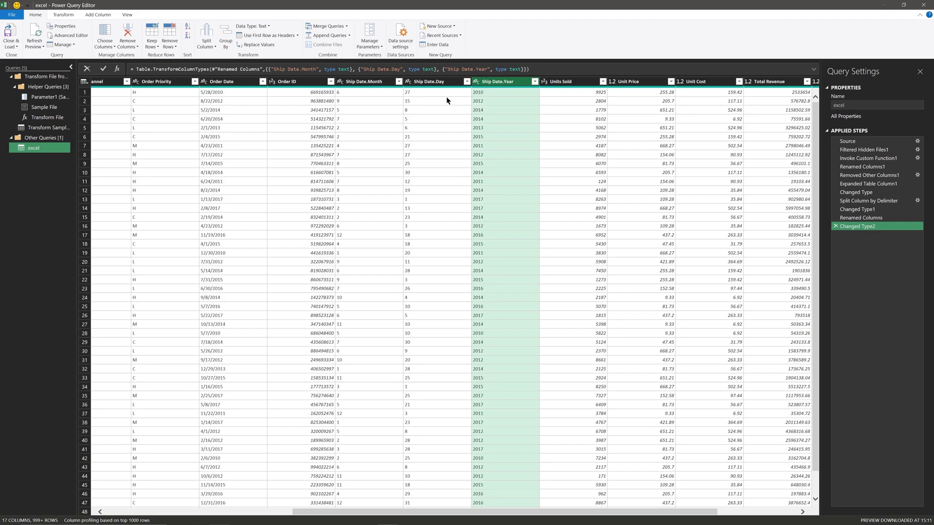
Start a custom column named ShipDate and begin its formula with Date.FromText(.
{"action": "left_click", "coordinate": [100, 15]}
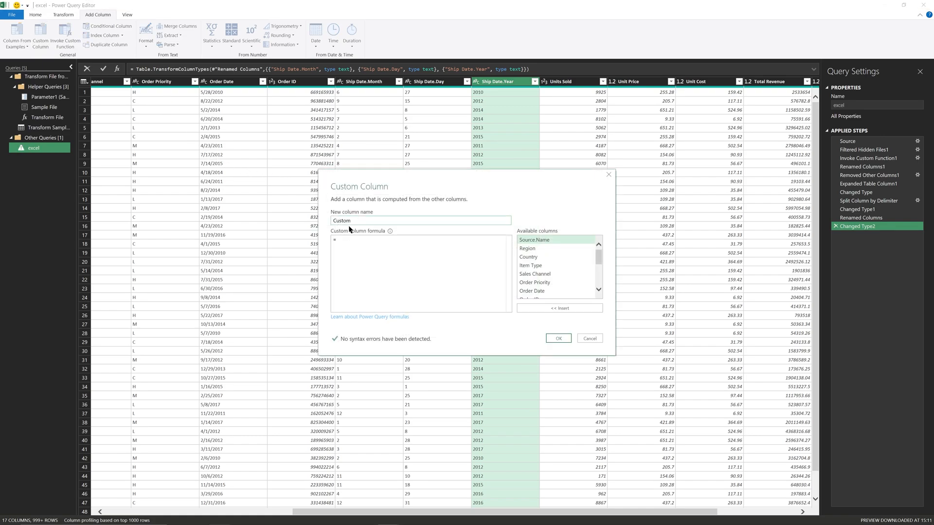
{"action": "double_click", "coordinate": [344, 222]}
{"action": "type", "text": "ShipDate"}
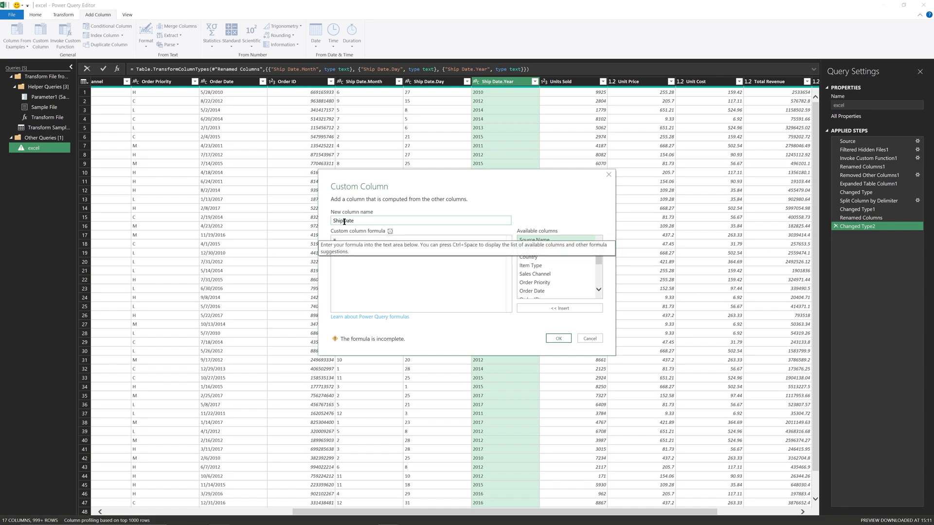
{"action": "key", "text": "Tab"}
{"action": "type", "text": "Date.FromText("}
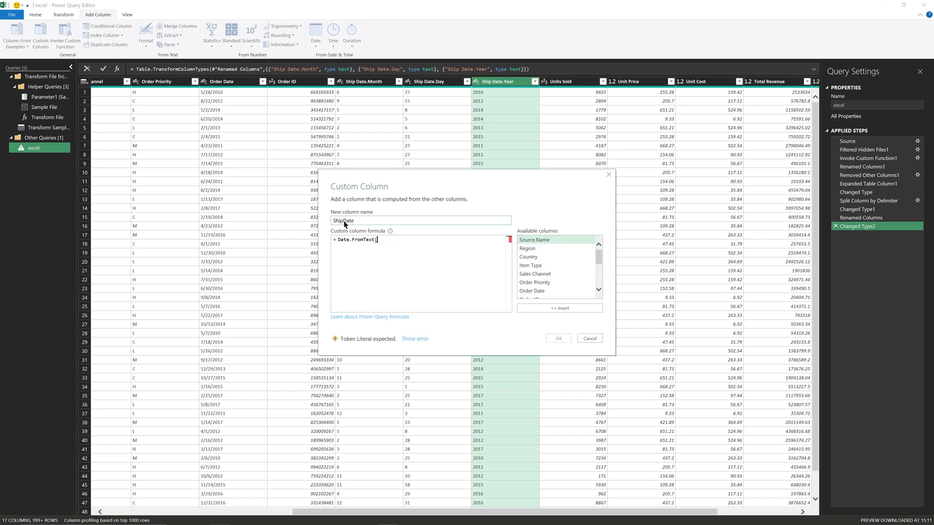
Complete the formula as Date.FromText([Ship Date.Day]&"/"&[Ship Date.Month]&"/"&[Ship Date.Year]) and add the custom column.
{"action": "scroll", "coordinate": [541, 286], "scroll_direction": "down", "scroll_amount": 1}
{"action": "scroll", "coordinate": [541, 284], "scroll_direction": "down", "scroll_amount": 3}
{"action": "double_click", "coordinate": [546, 251]}
{"action": "type", "text": "&\"/\""}
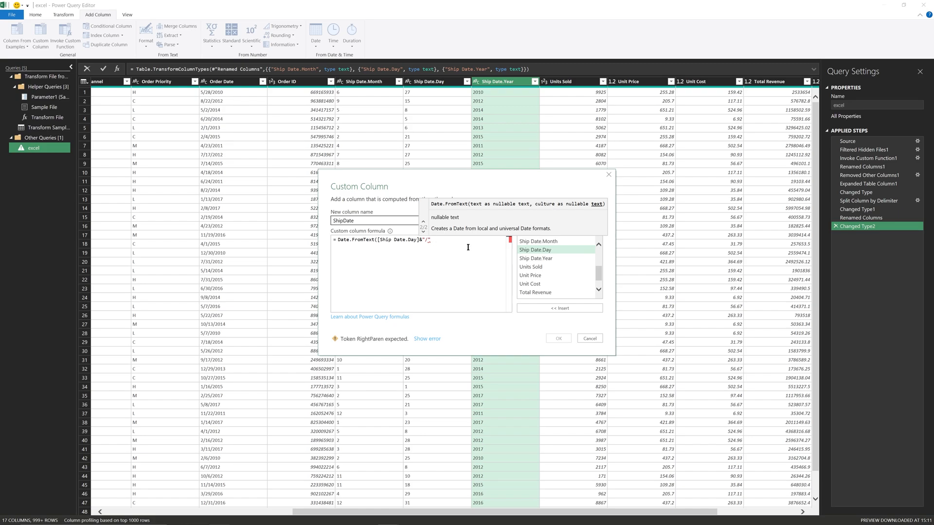
{"action": "type", "text": "&"}
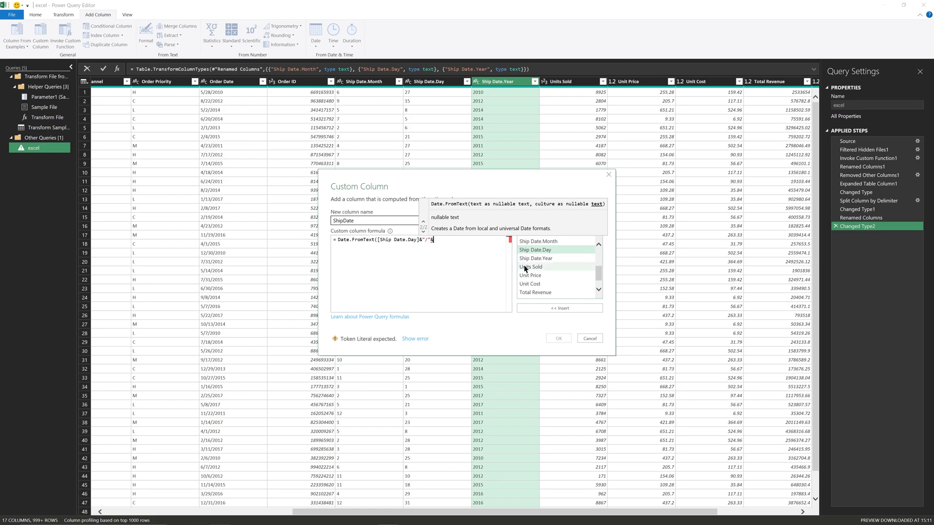
{"action": "left_click", "coordinate": [534, 242]}
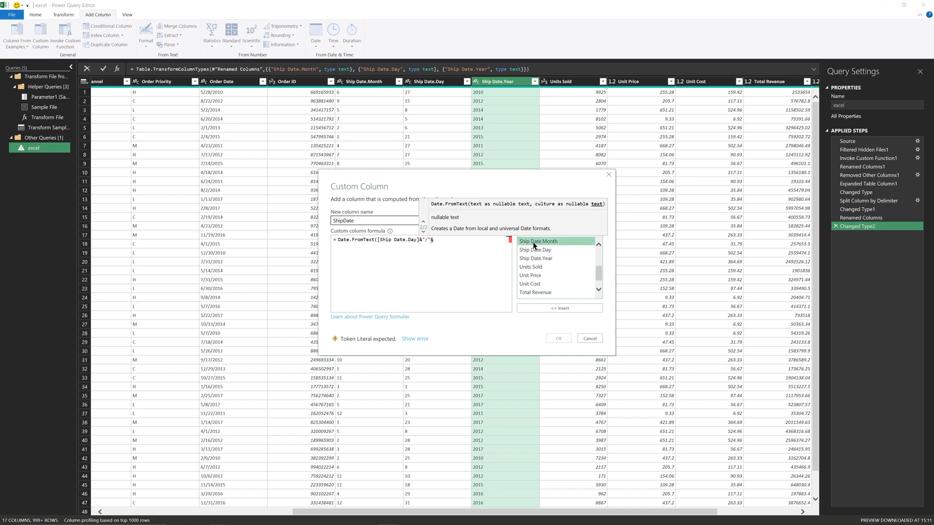
{"action": "double_click", "coordinate": [534, 244]}
{"action": "type", "text": "&\"/\"&"}
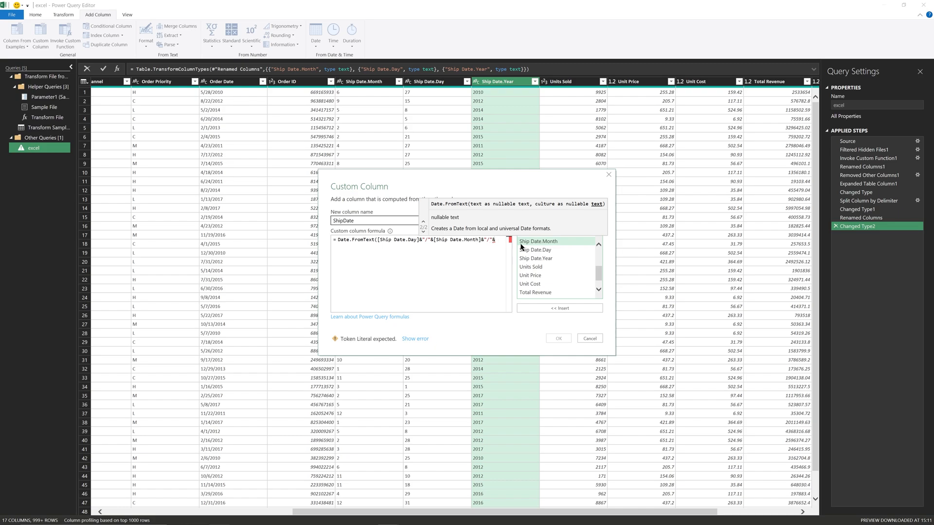
{"action": "double_click", "coordinate": [541, 259]}
{"action": "type", "text": ")"}
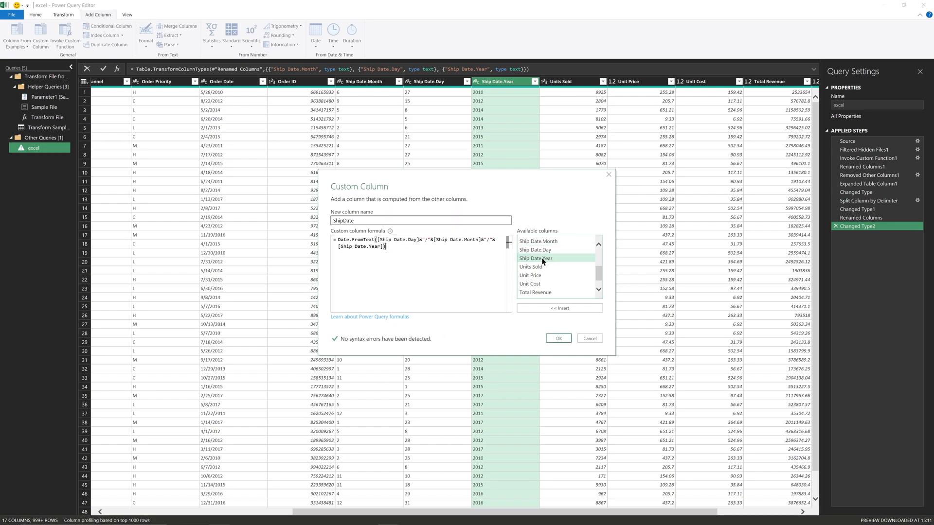
{"action": "left_click", "coordinate": [559, 338]}
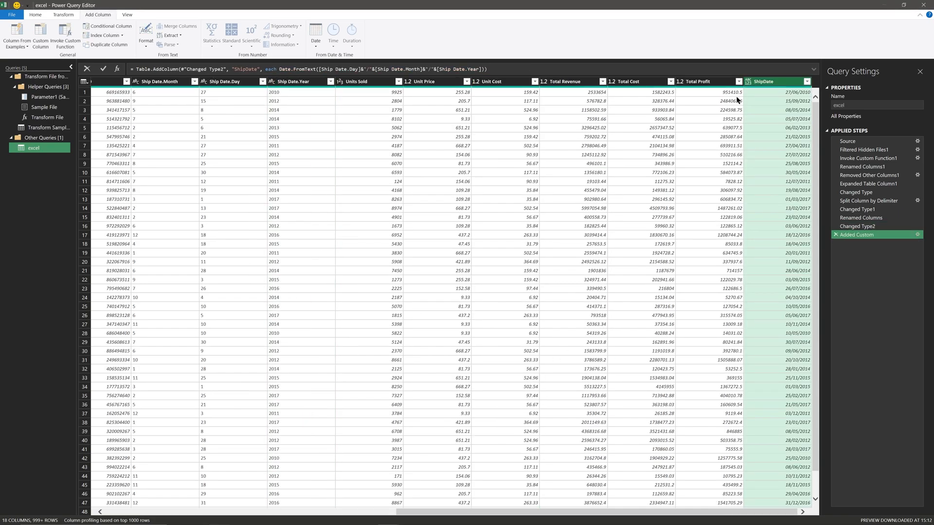
Set the data type of the new ShipDate column to Date.
{"action": "left_click", "coordinate": [749, 82]}
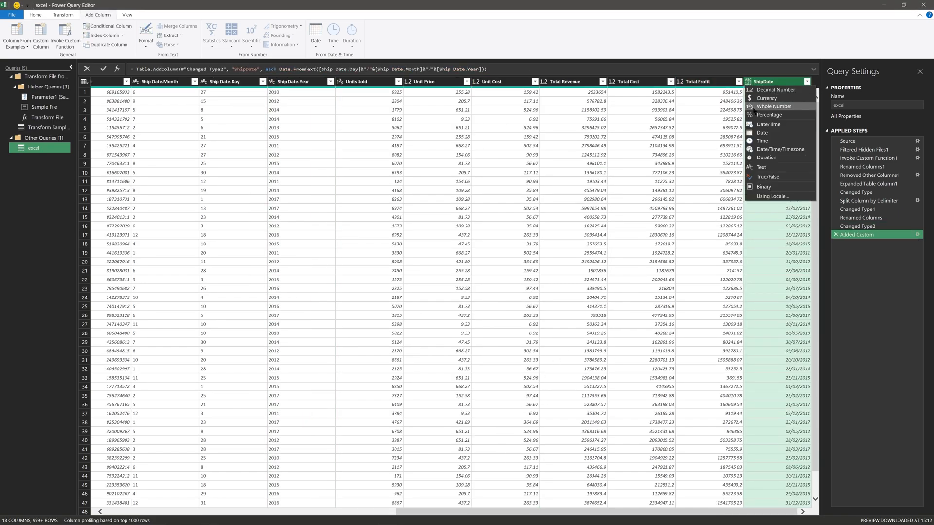
{"action": "left_click", "coordinate": [760, 133]}
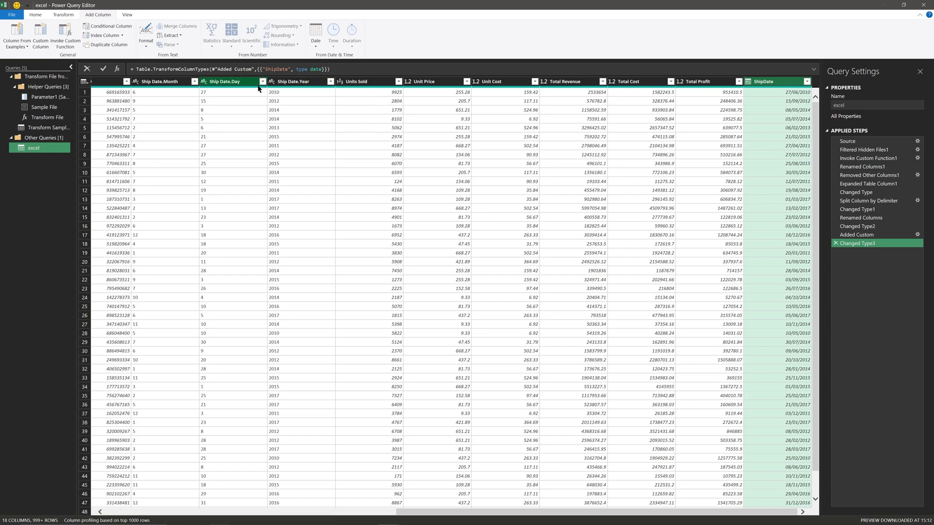
{"action": "left_click_drag", "start_coordinate": [561, 512], "coordinate": [462, 519]}
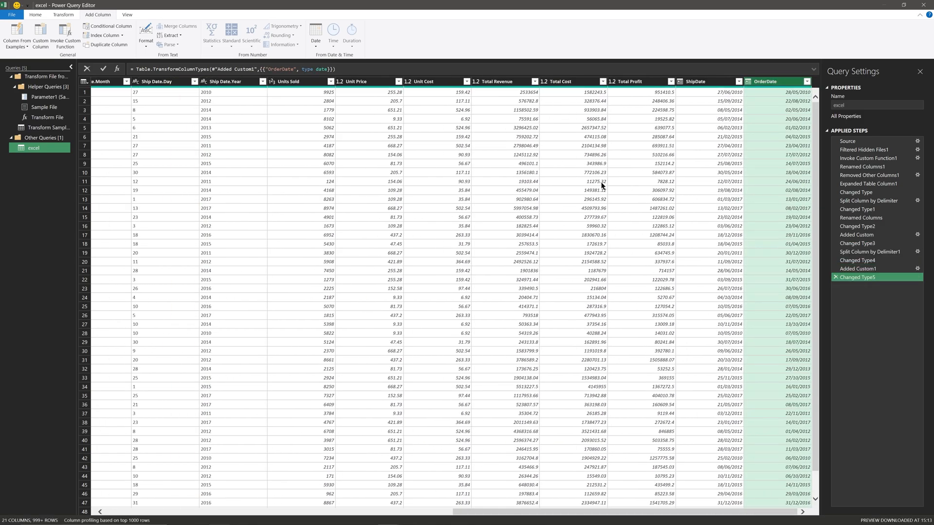
Remove the Order Date.1, Order Date.2, Order Date.3, Ship Date.Month, Ship Date.Day and Ship Date.Year columns from the excel query.
{"action": "left_click", "coordinate": [226, 82]}
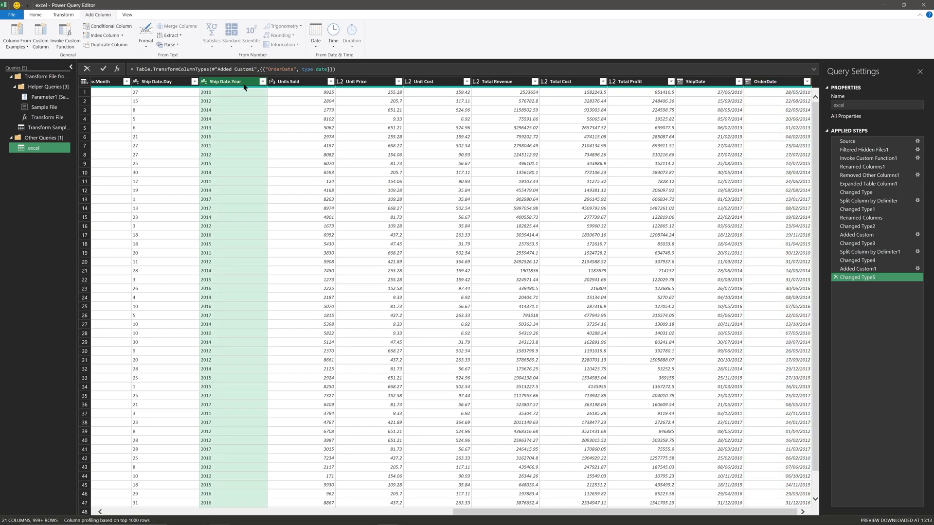
{"action": "left_click_drag", "start_coordinate": [537, 513], "coordinate": [395, 512]}
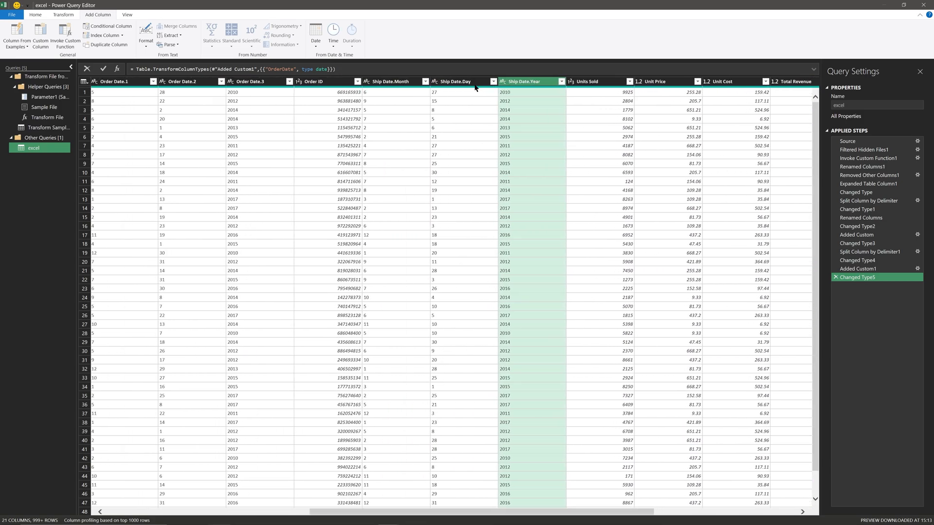
{"action": "left_click", "coordinate": [452, 81], "text": "ctrl"}
{"action": "left_click", "coordinate": [389, 81], "text": "ctrl"}
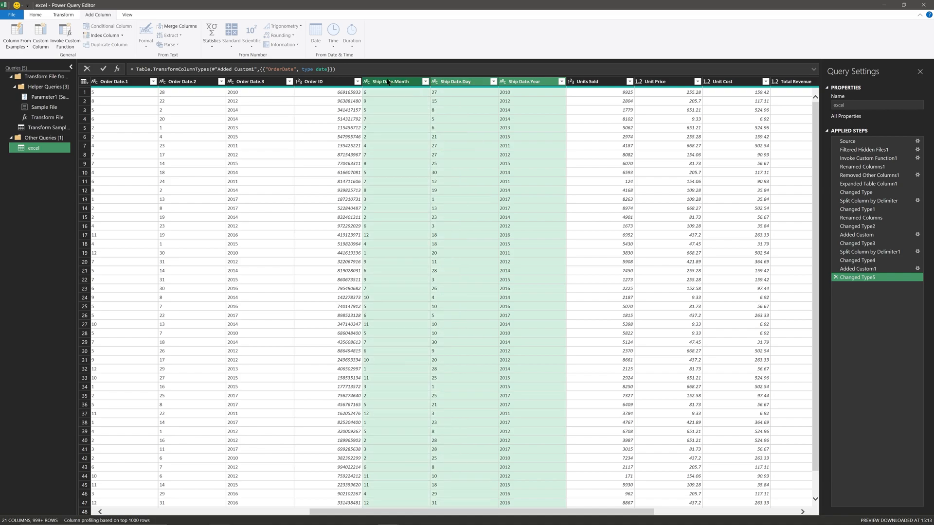
{"action": "left_click", "coordinate": [258, 82], "text": "ctrl"}
{"action": "left_click", "coordinate": [197, 82], "text": "ctrl"}
{"action": "left_click", "coordinate": [119, 82], "text": "ctrl"}
{"action": "right_click", "coordinate": [120, 84]}
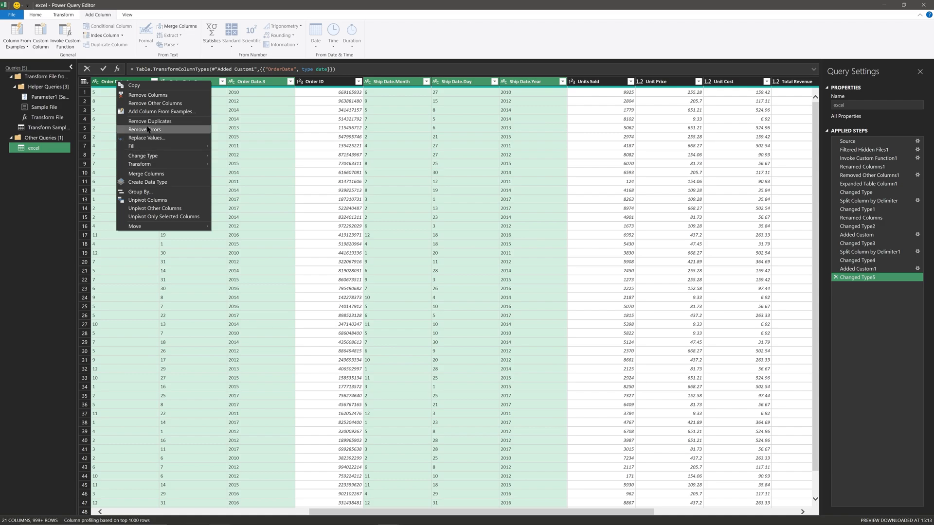
{"action": "left_click", "coordinate": [158, 95]}
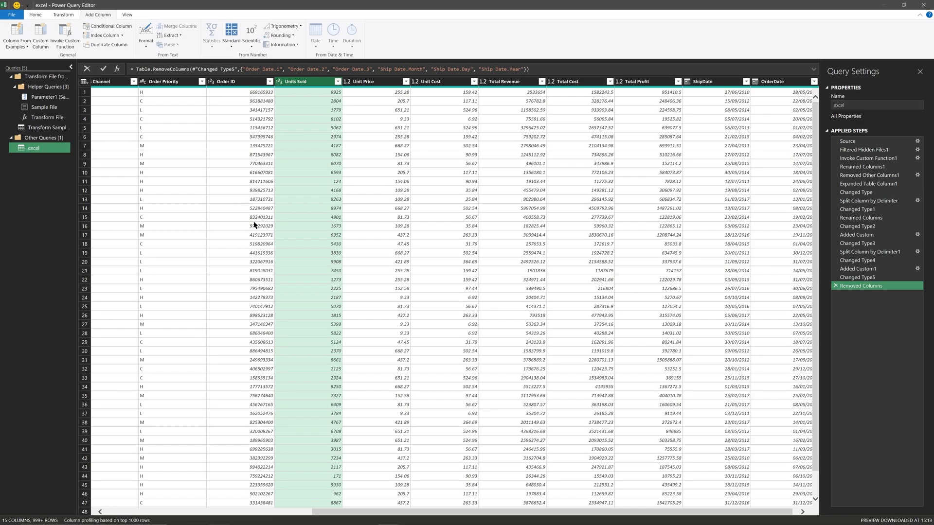
Close the query editor and load the excel query as Only Create Connection, adding its data to the Data Model.
{"action": "left_click_drag", "start_coordinate": [392, 512], "coordinate": [136, 518]}
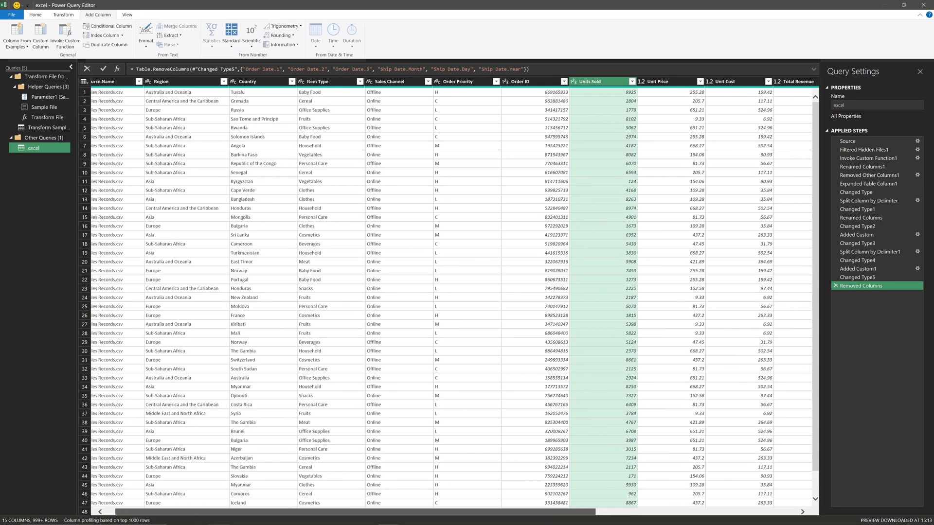
{"action": "left_click", "coordinate": [37, 16]}
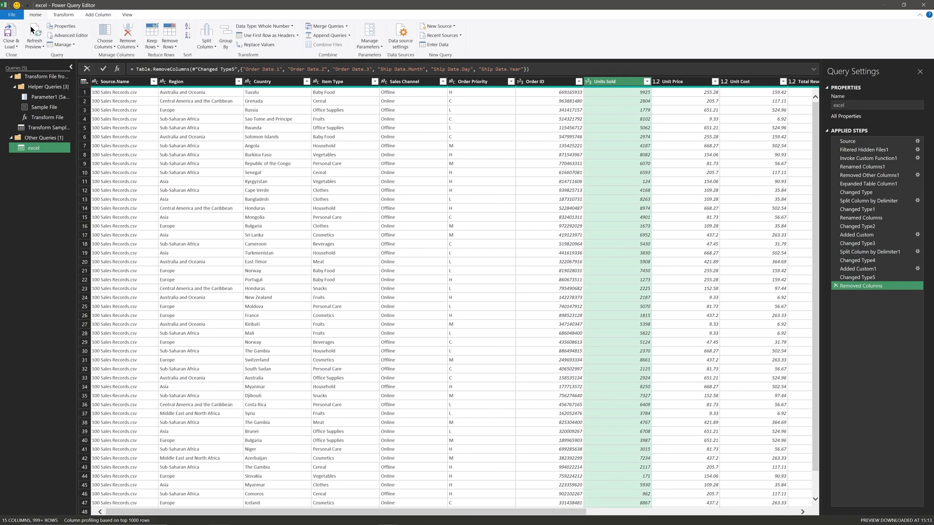
{"action": "left_click", "coordinate": [13, 47]}
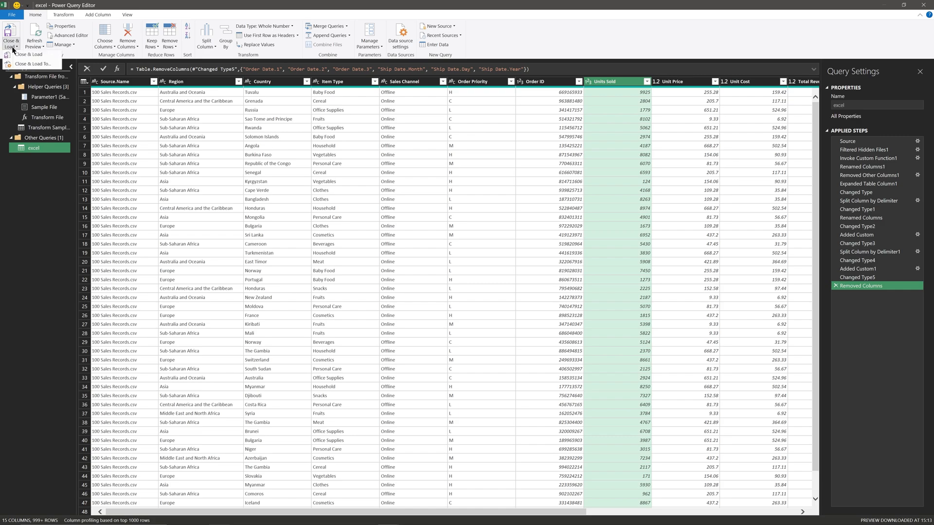
{"action": "left_click", "coordinate": [42, 65]}
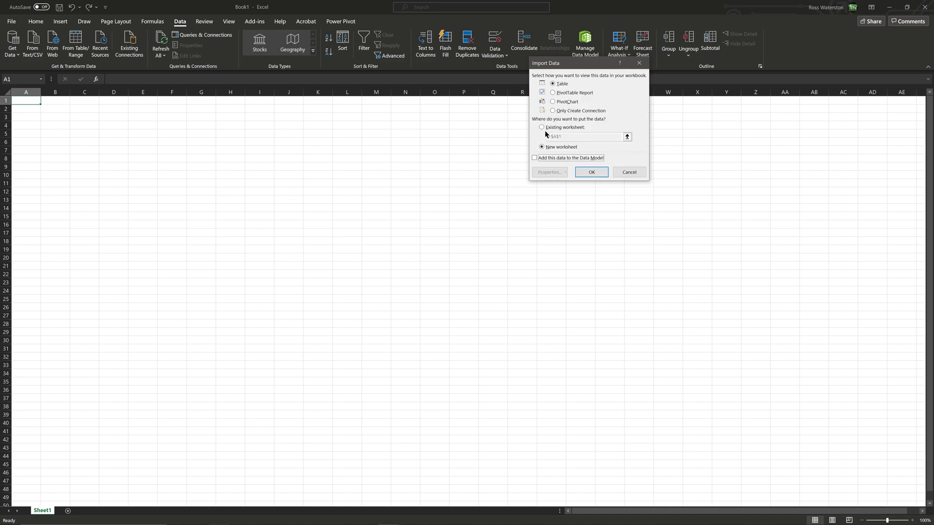
{"action": "left_click", "coordinate": [553, 111]}
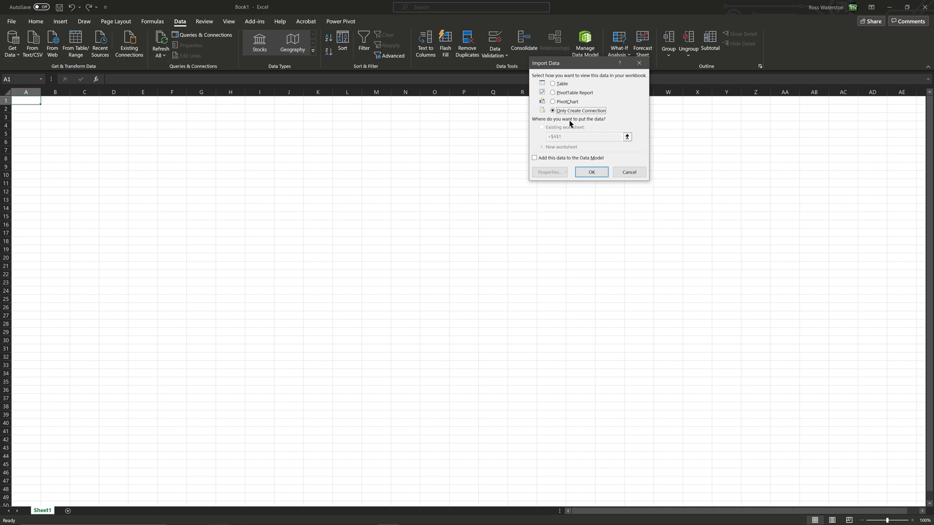
{"action": "left_click", "coordinate": [553, 160]}
{"action": "left_click", "coordinate": [590, 172]}
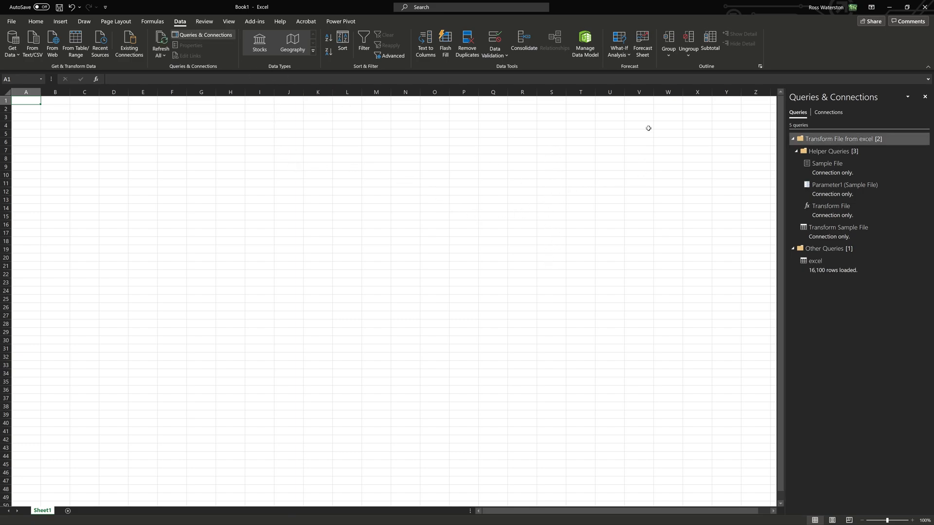
Open the Data Model in Power Pivot and select the first cell of the calculation area beneath the Source.Name column.
{"action": "left_click", "coordinate": [586, 44]}
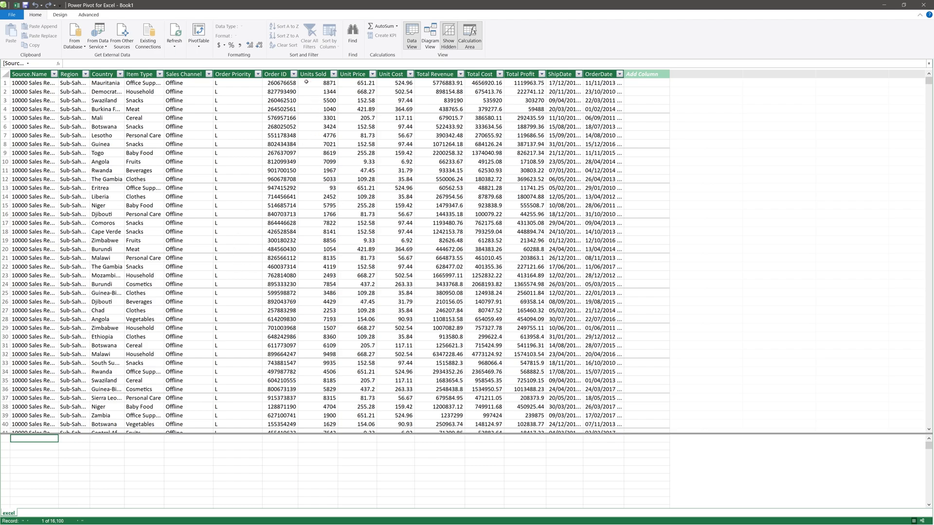
{"action": "left_click", "coordinate": [296, 63]}
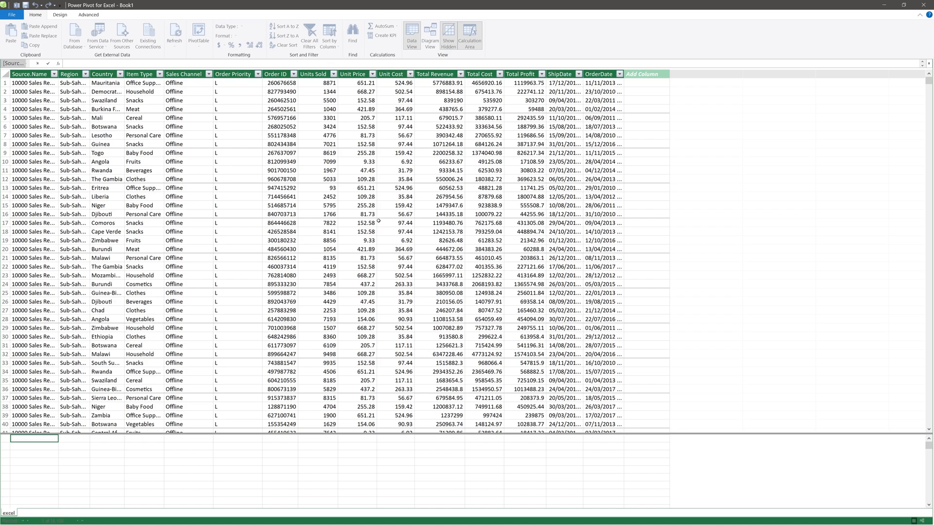
{"action": "left_click", "coordinate": [353, 205]}
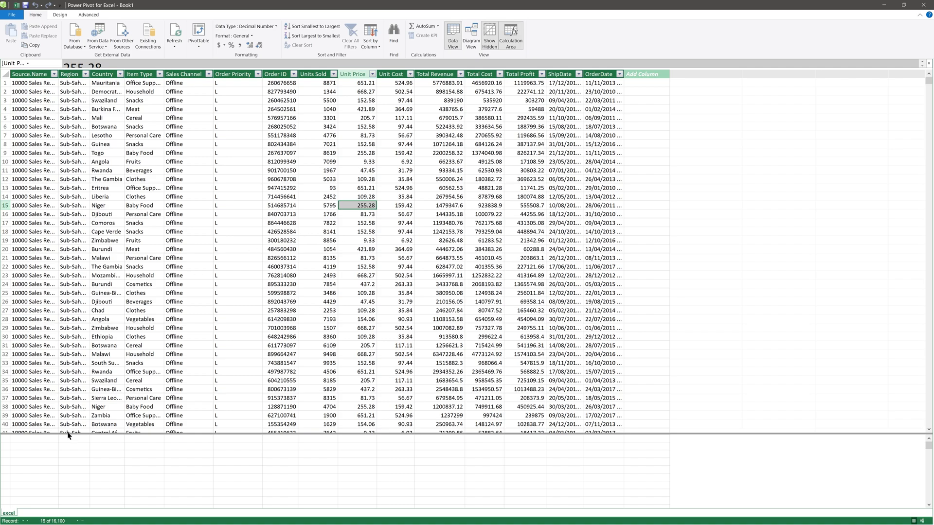
{"action": "left_click", "coordinate": [22, 455]}
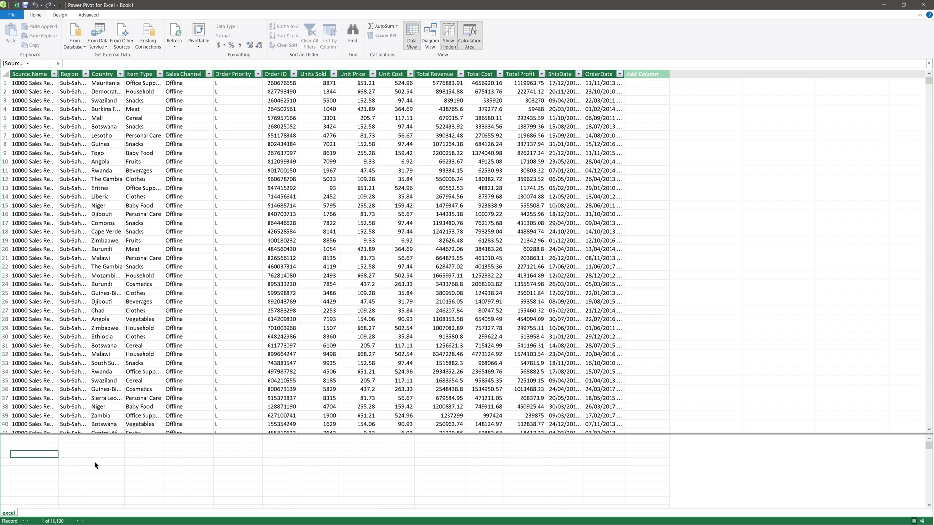
{"action": "left_click", "coordinate": [36, 439]}
Begin a measure with Orders:= in the first calculation cell, enlarging the formula bar and its text.
{"action": "left_click", "coordinate": [78, 64]}
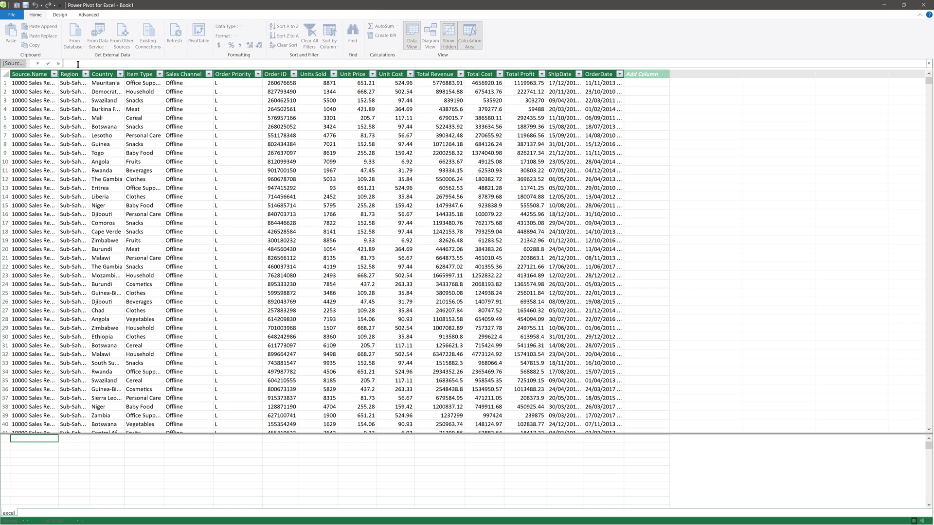
{"action": "type", "text": "Orders"}
{"action": "scroll", "coordinate": [99, 63], "scroll_direction": "up", "scroll_amount": 5}
{"action": "scroll", "coordinate": [98, 63], "scroll_direction": "up", "scroll_amount": 3}
{"action": "left_click_drag", "start_coordinate": [680, 68], "coordinate": [672, 119]}
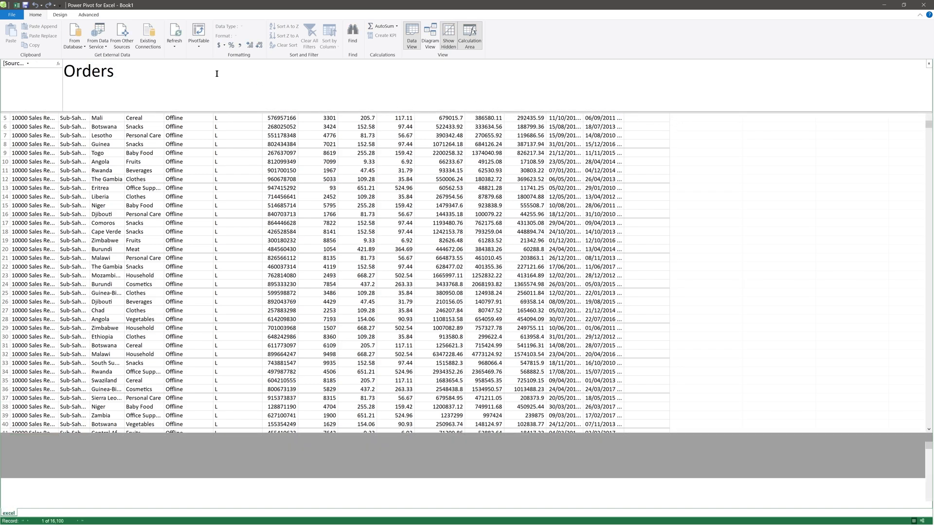
{"action": "left_click", "coordinate": [124, 72]}
{"action": "type", "text": ":="}
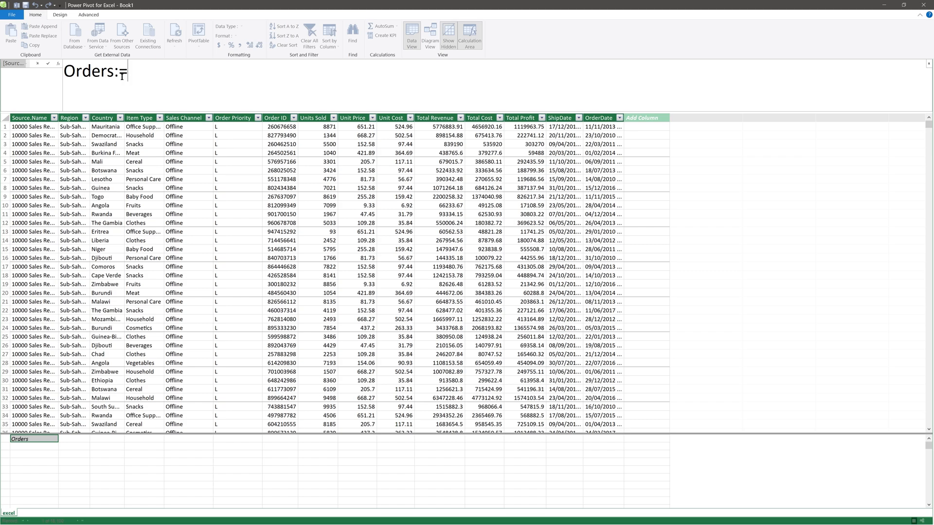
Continue the Orders formula with DISTINCECOUNT(excel[Order ID]).
{"action": "type", "text": "D"}
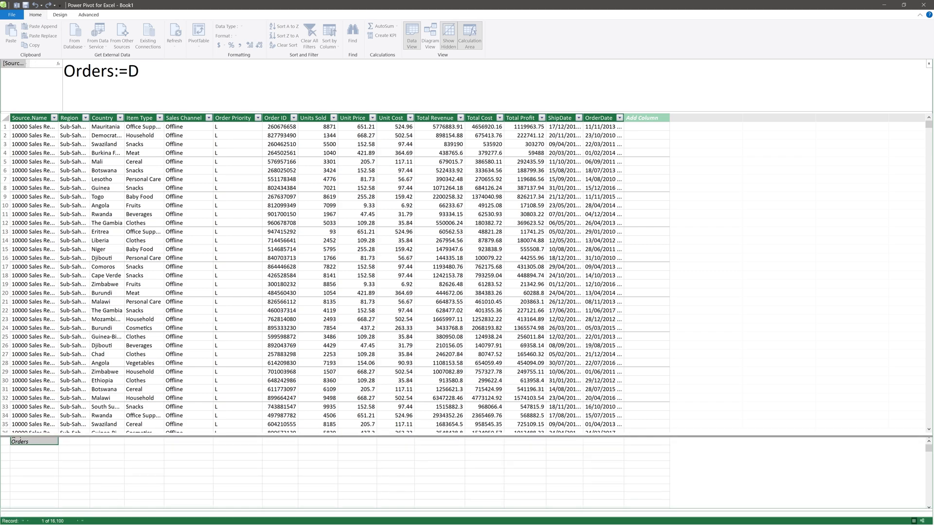
{"action": "type", "text": "ISTINCECOUNT"}
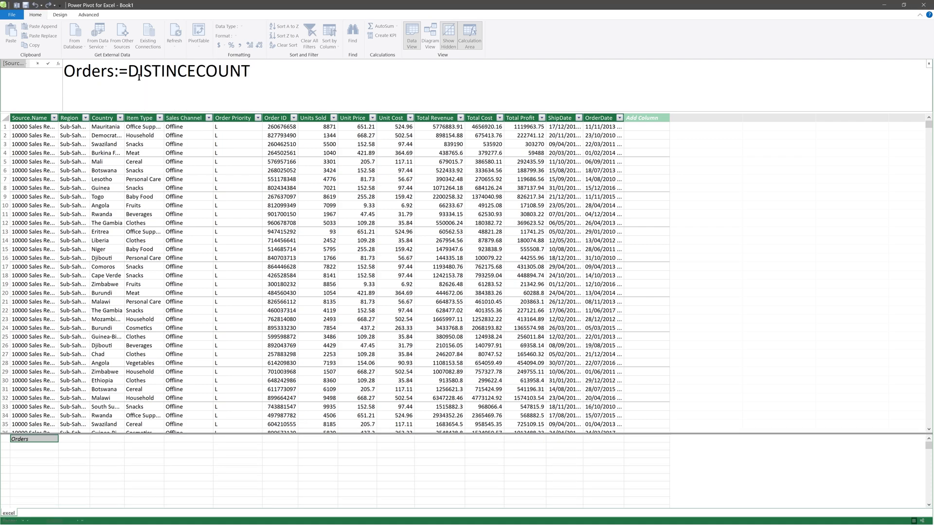
{"action": "type", "text": "(o"}
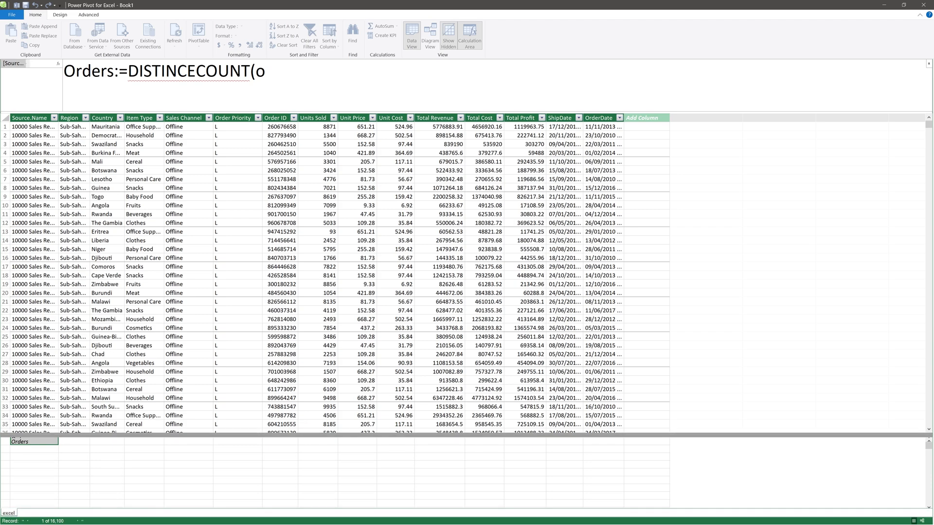
{"action": "type", "text": "rd"}
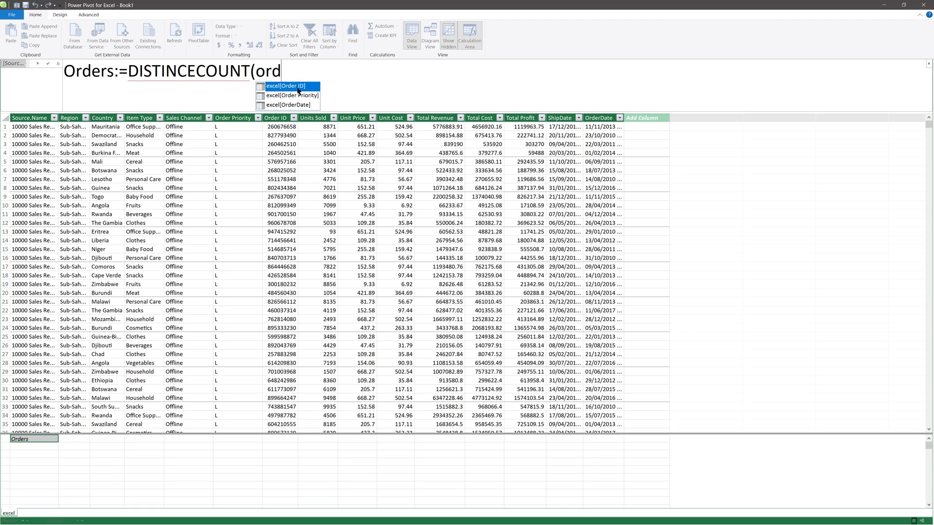
{"action": "double_click", "coordinate": [298, 89]}
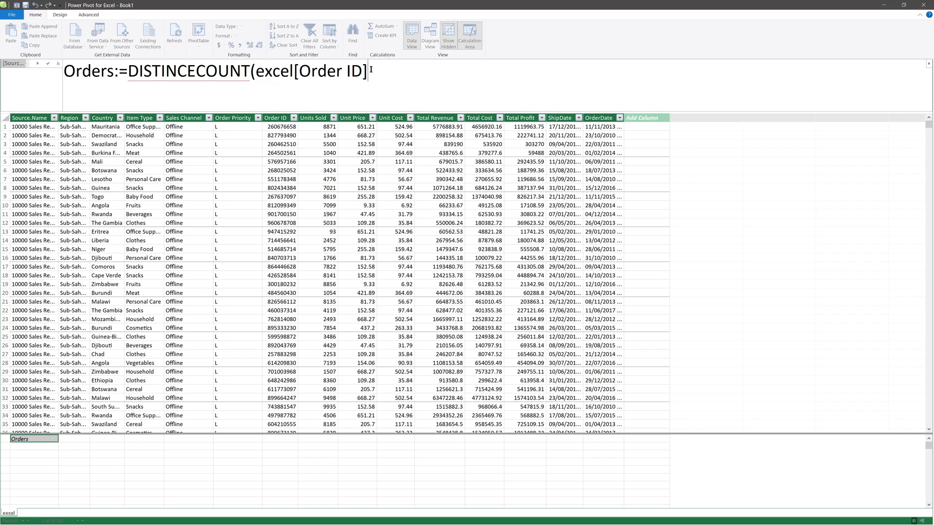
{"action": "type", "text": ")"}
Correct the function name in the Orders formula to DISTINCTCOUNT and commit the measure.
{"action": "left_click", "coordinate": [199, 93]}
{"action": "key", "text": "Delete"}
{"action": "type", "text": "T"}
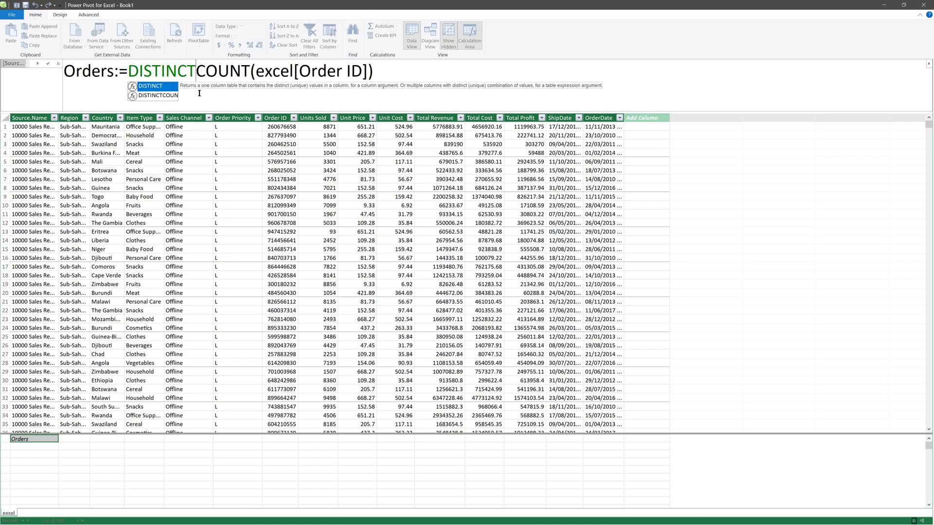
{"action": "left_click", "coordinate": [379, 78]}
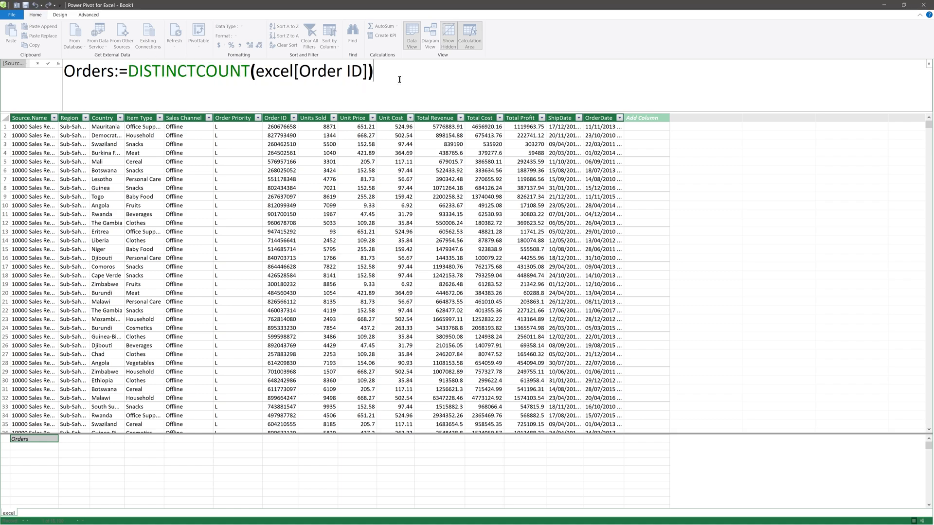
{"action": "key", "text": "Return"}
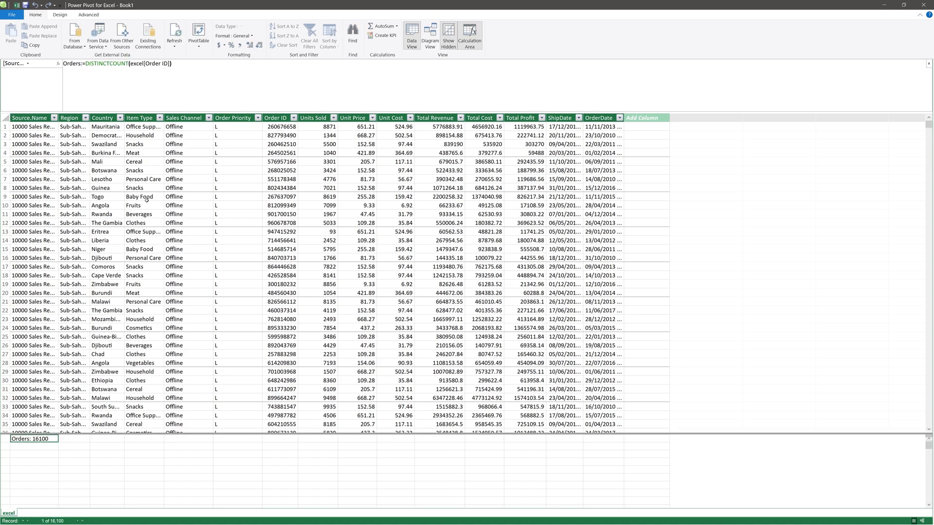
Begin a second measure in the cell below Orders with Profit:=Sum, enlarging the formula text.
{"action": "key", "text": "Down"}
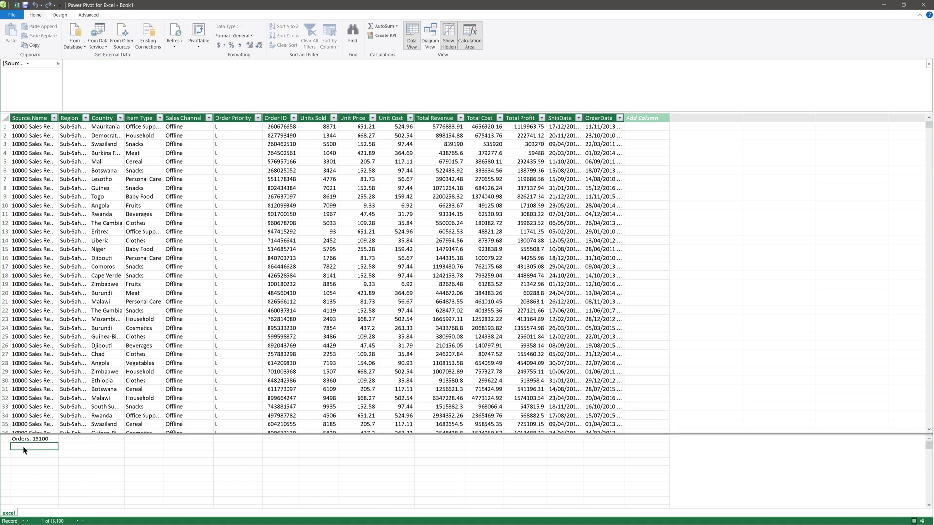
{"action": "left_click", "coordinate": [130, 70]}
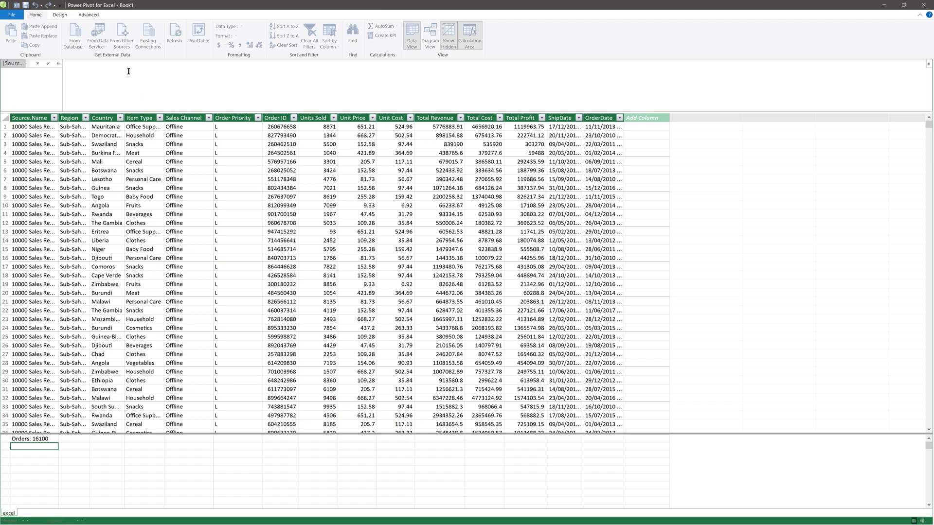
{"action": "type", "text": "Pfof"}
{"action": "key", "text": "BackSpace"}
{"action": "key", "text": "BackSpace"}
{"action": "type", "text": "rofit"}
{"action": "scroll", "coordinate": [102, 82], "scroll_direction": "up", "scroll_amount": 5}
{"action": "type", "text": "=S"}
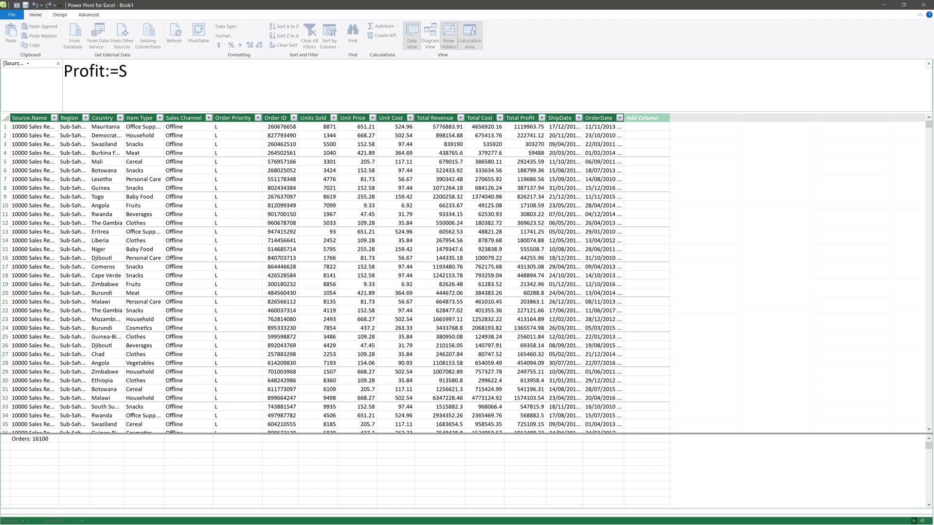
{"action": "type", "text": "um"}
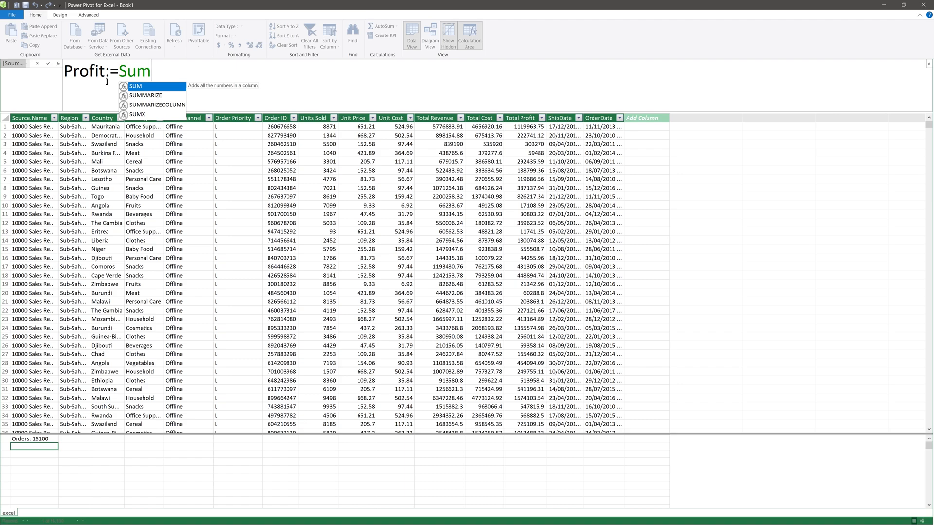
Complete the second measure as Profit:=Sum(excel[Total Profit]) and commit it.
{"action": "type", "text": "(p"}
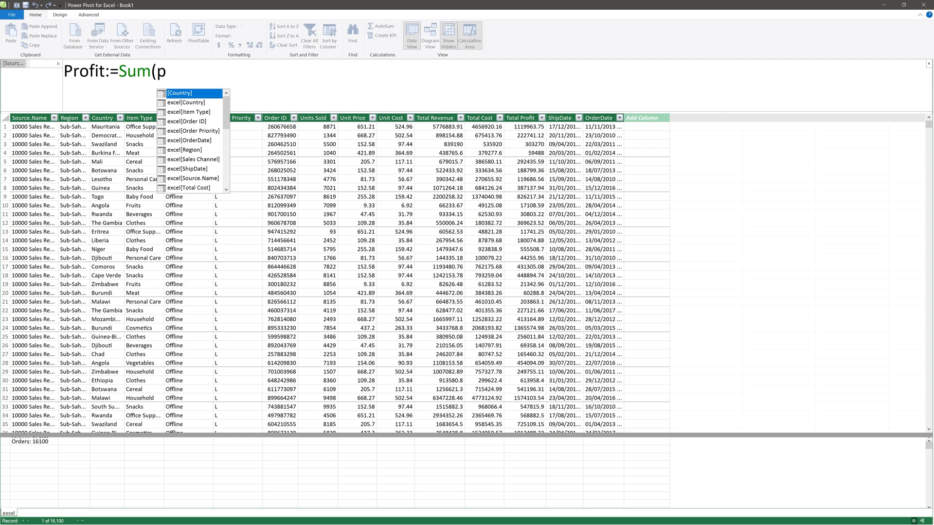
{"action": "type", "text": "f"}
{"action": "key", "text": "BackSpace"}
{"action": "type", "text": "ro"}
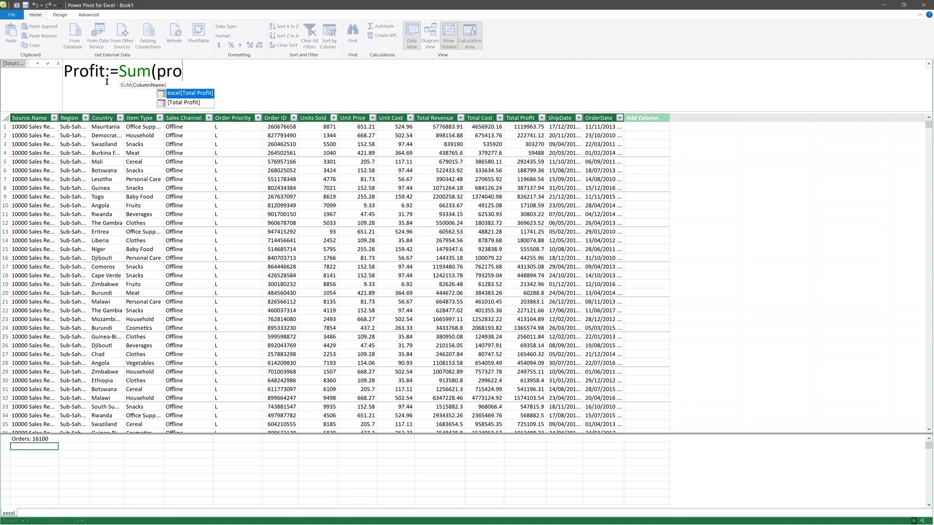
{"action": "double_click", "coordinate": [175, 94]}
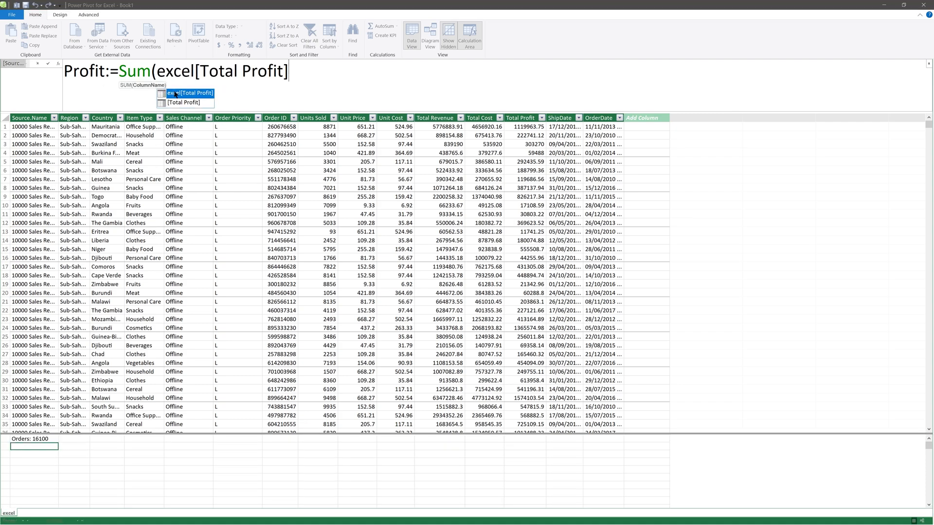
{"action": "type", "text": ")"}
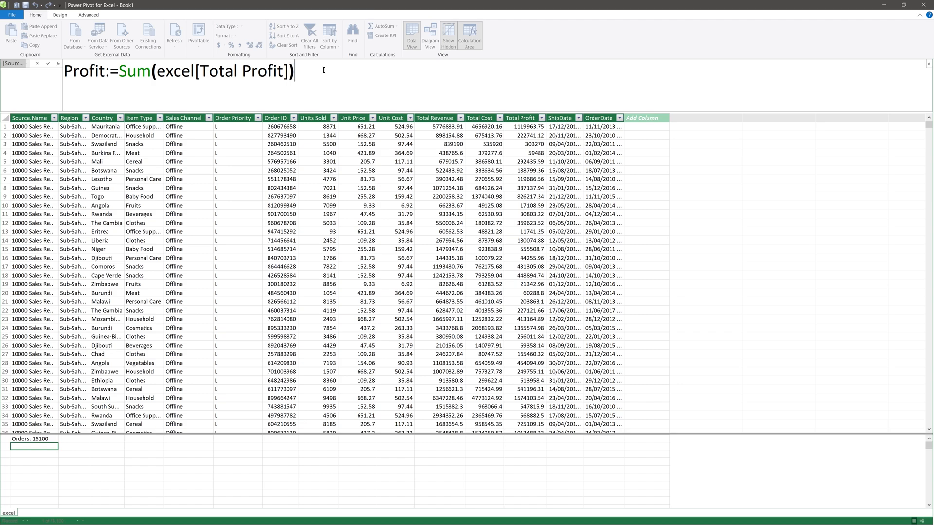
{"action": "key", "text": "Return"}
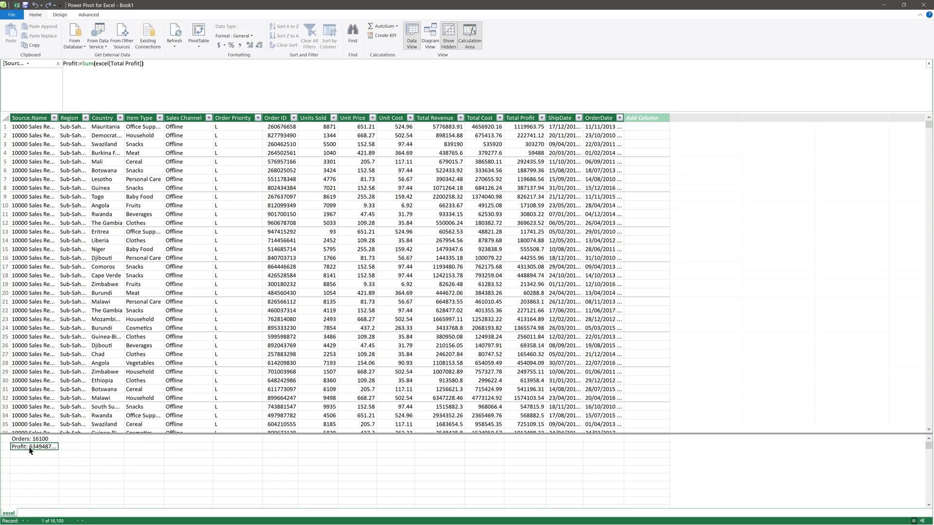
Format the Profit measure as English (United Kingdom) pound currency and reduce its decimal places.
{"action": "left_click", "coordinate": [225, 46]}
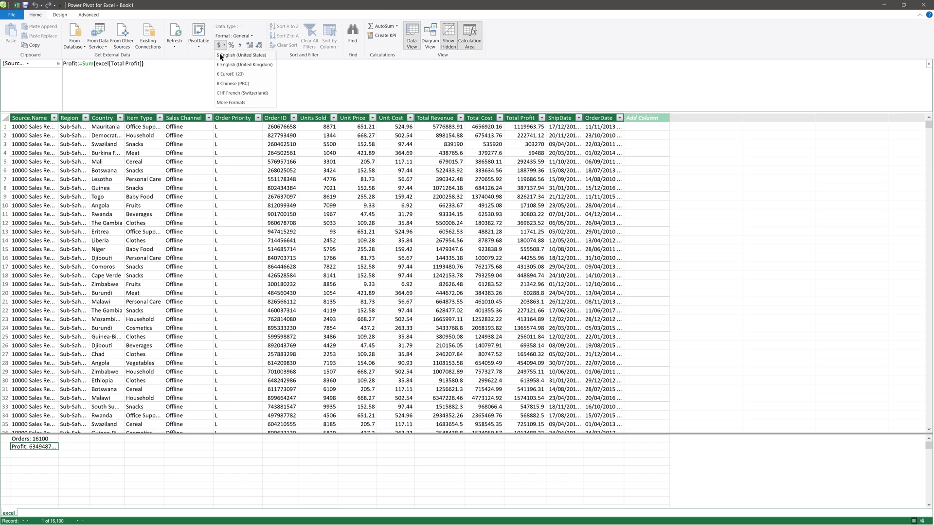
{"action": "left_click", "coordinate": [226, 65]}
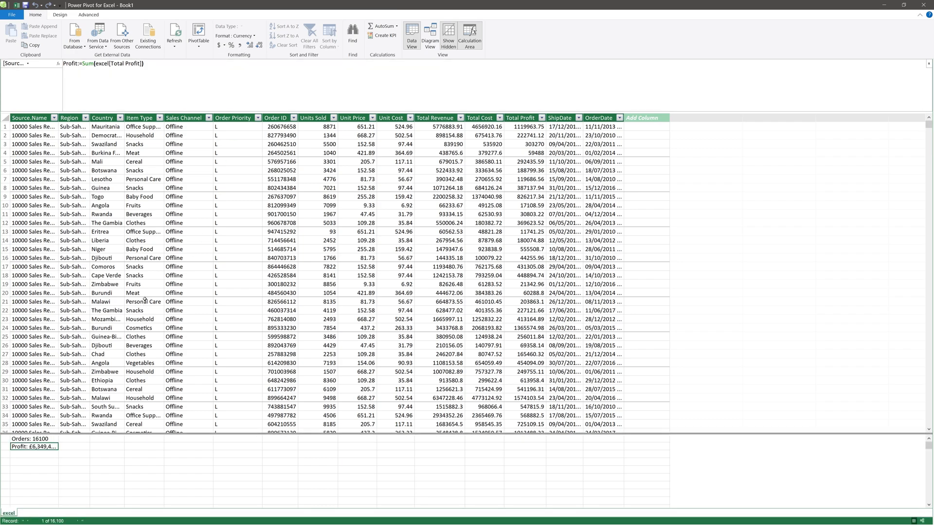
{"action": "right_click", "coordinate": [43, 446]}
{"action": "left_click", "coordinate": [70, 470]}
{"action": "left_click", "coordinate": [507, 268]}
{"action": "left_click", "coordinate": [507, 267]}
{"action": "left_click", "coordinate": [514, 293]}
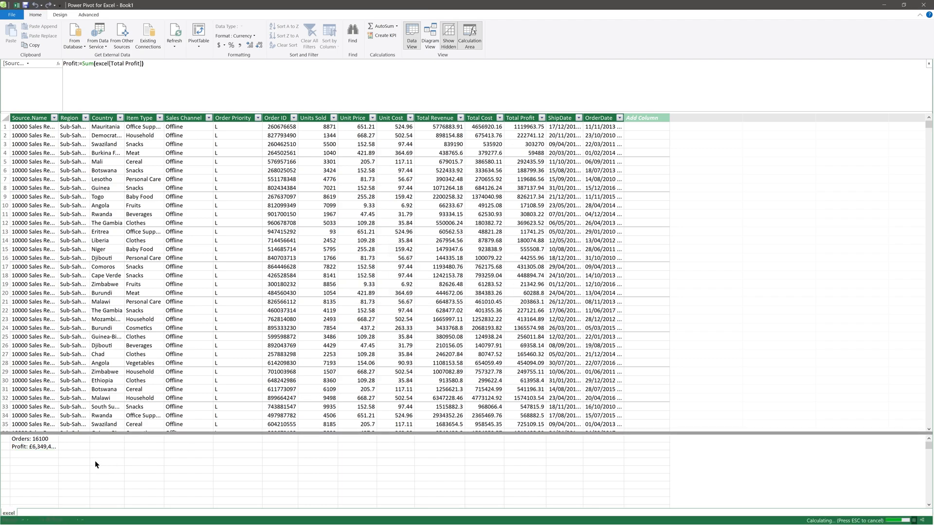
Create the measure Revenue:=SUM(excel[Total Revenue]) in the cell below Profit.
{"action": "left_click", "coordinate": [45, 454]}
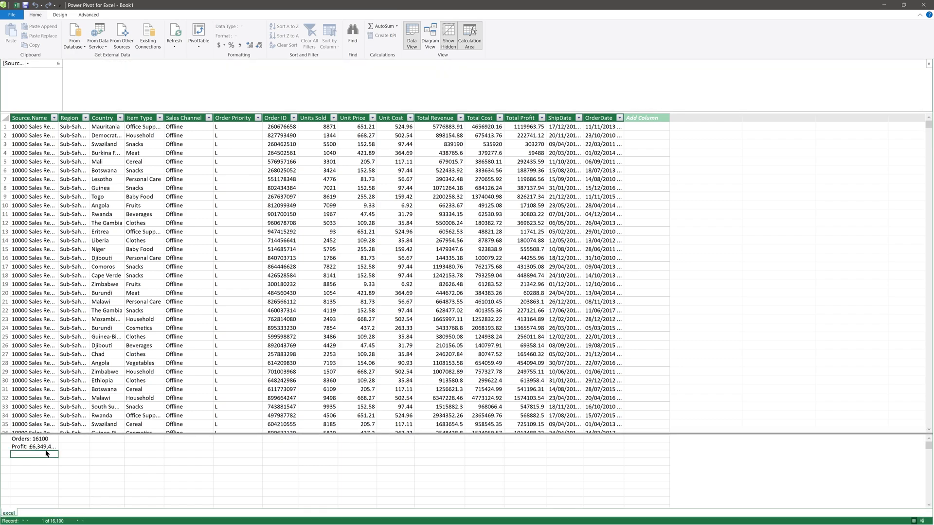
{"action": "left_click", "coordinate": [93, 72]}
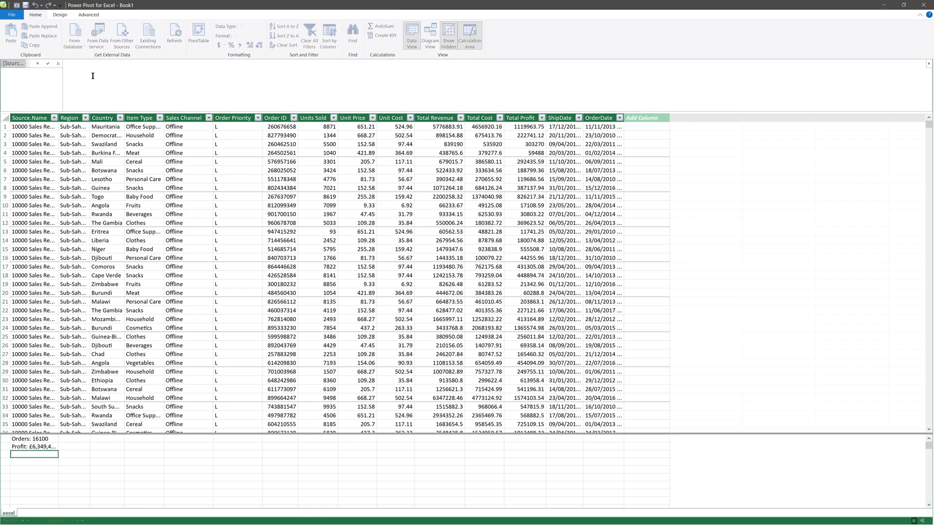
{"action": "type", "text": "Revenu"}
{"action": "type", "text": "e ="}
{"action": "type", "text": "="}
{"action": "type", "text": " S"}
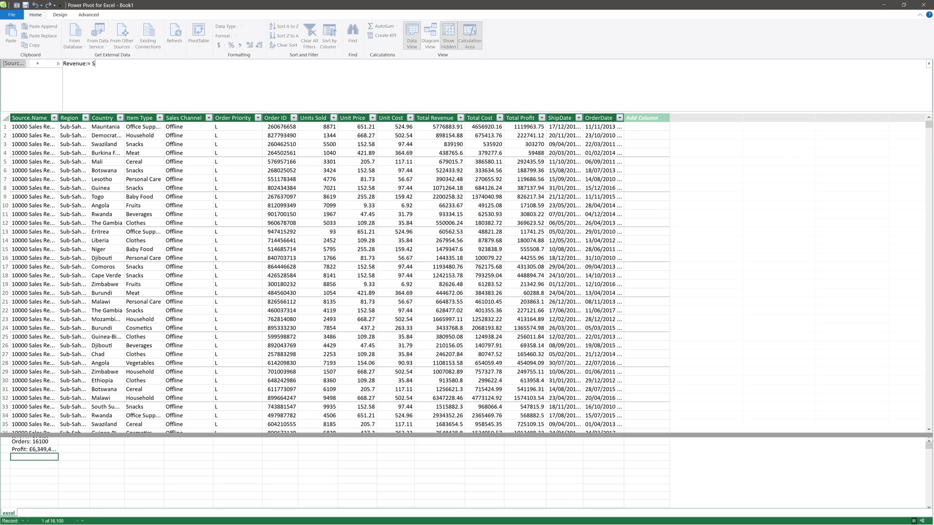
{"action": "type", "text": "um"}
{"action": "key", "text": "Tab"}
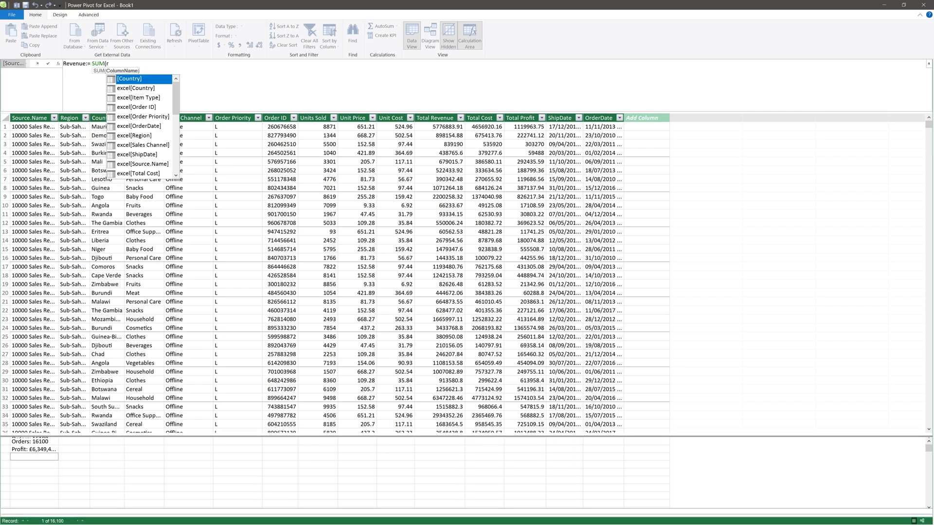
{"action": "type", "text": "r"}
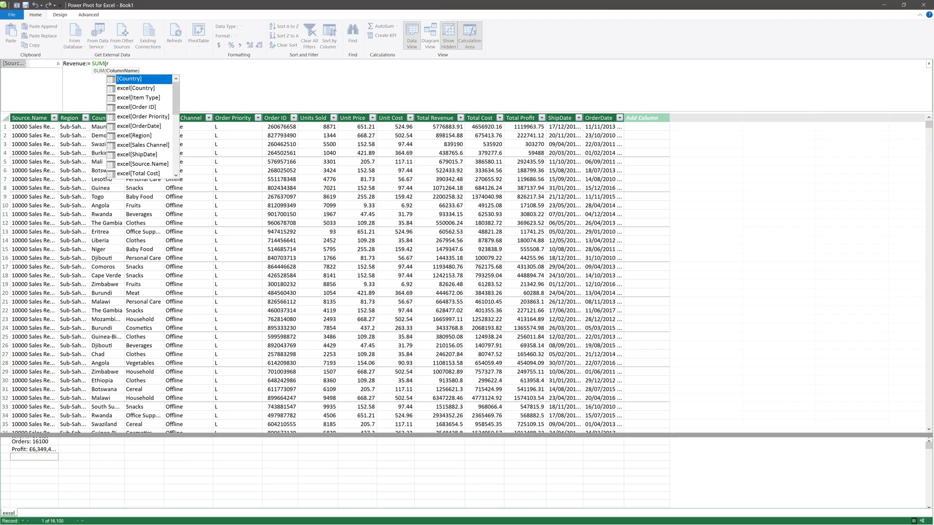
{"action": "type", "text": "eve"}
{"action": "double_click", "coordinate": [163, 82]}
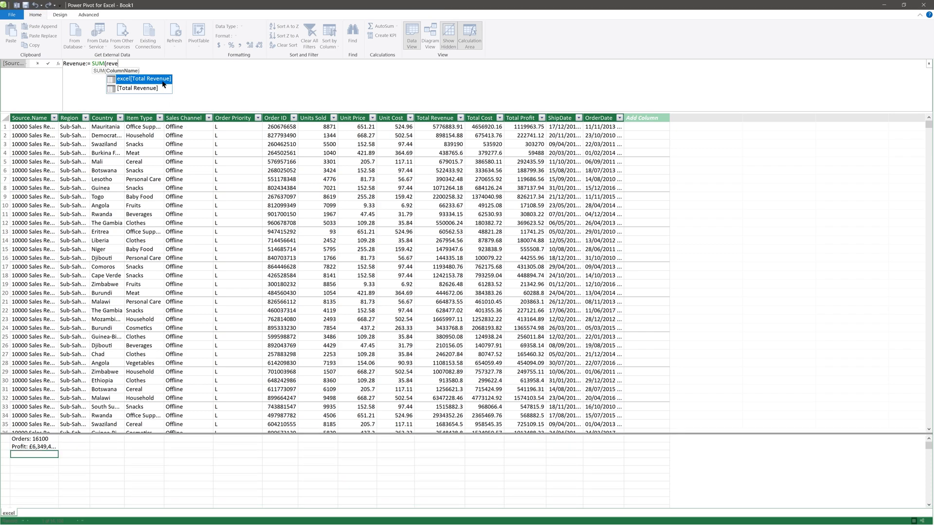
{"action": "type", "text": ")"}
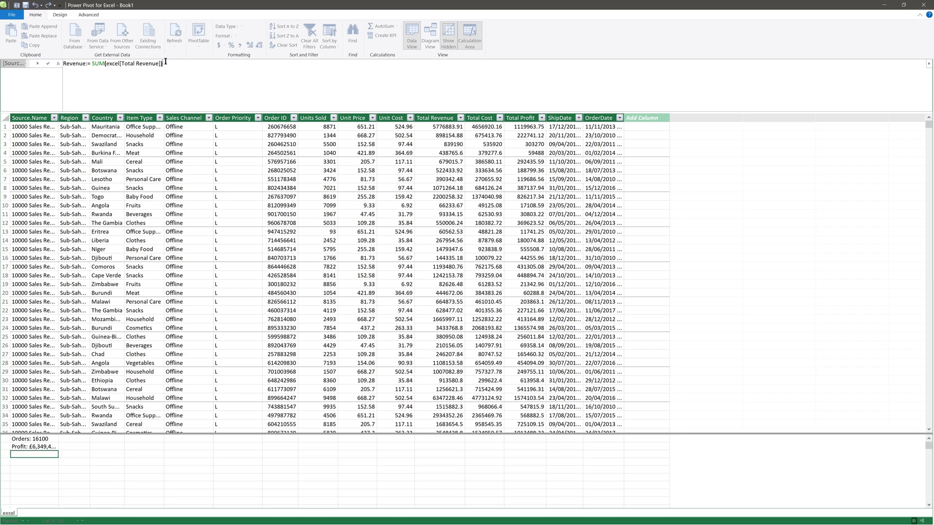
{"action": "key", "text": "Return"}
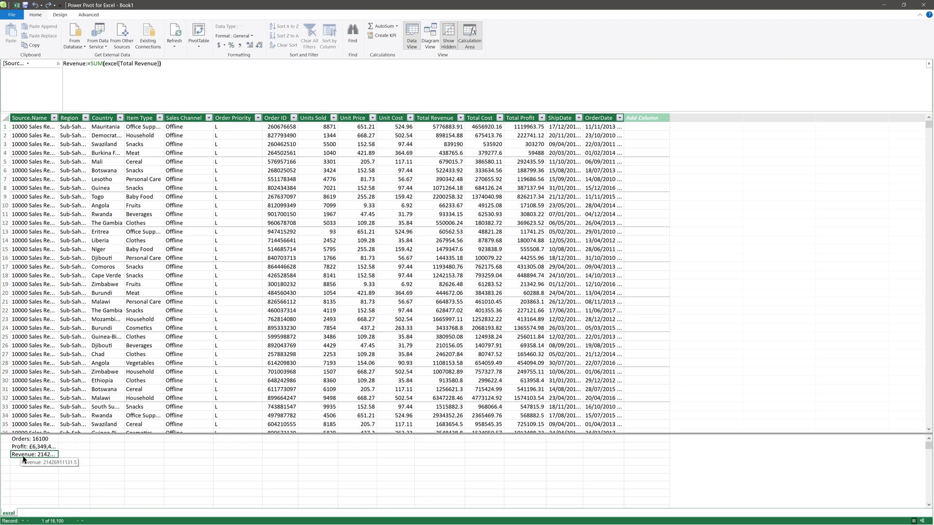
Format the Revenue measure as Currency with the £ symbol and 1 decimal place.
{"action": "right_click", "coordinate": [24, 459]}
{"action": "left_click", "coordinate": [47, 511]}
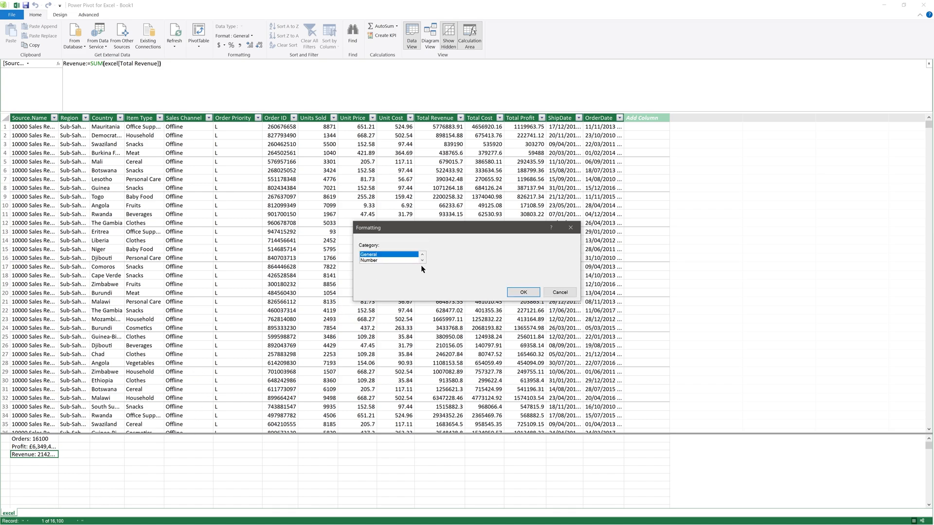
{"action": "left_click", "coordinate": [423, 260]}
{"action": "left_click", "coordinate": [381, 260]}
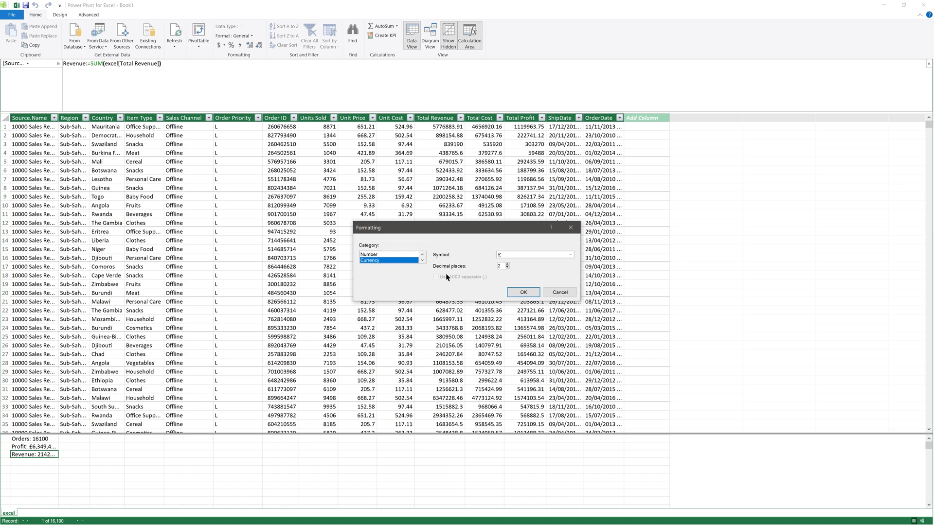
{"action": "left_click", "coordinate": [507, 268]}
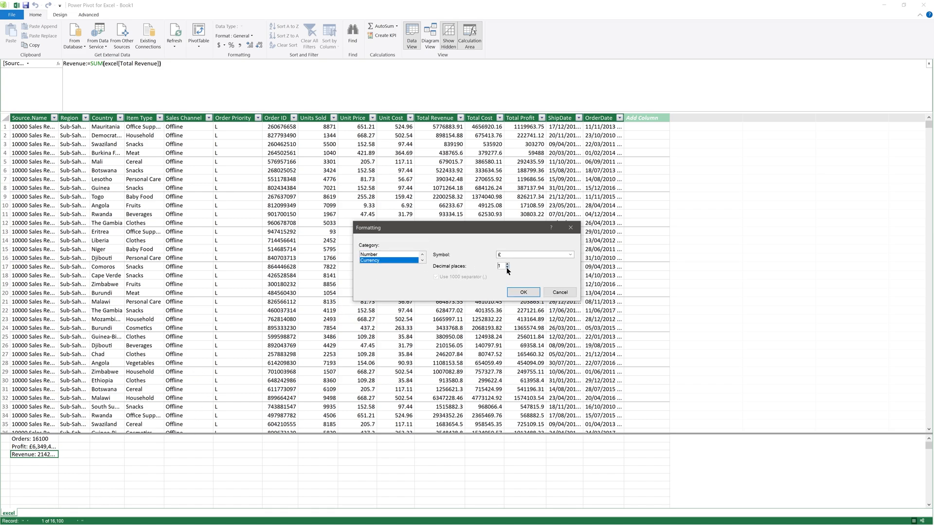
{"action": "left_click", "coordinate": [511, 294]}
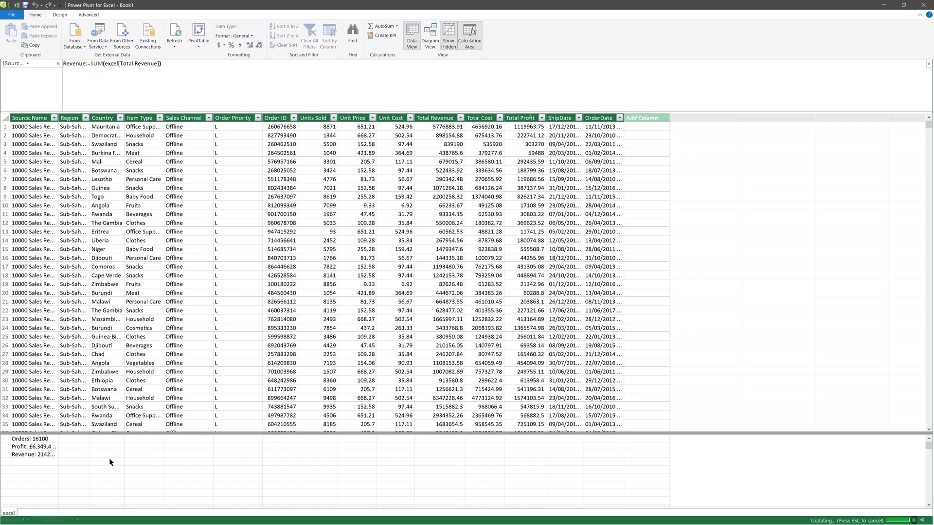
Begin a measure in the cell below Revenue with PCT Profit:=DIVIDE(, enlarging the formula text.
{"action": "left_click", "coordinate": [30, 462]}
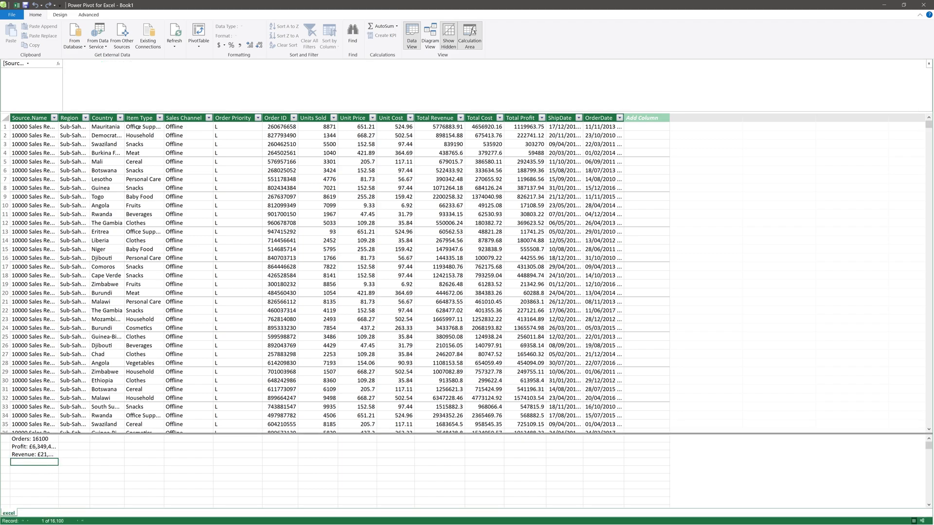
{"action": "left_click", "coordinate": [150, 84]}
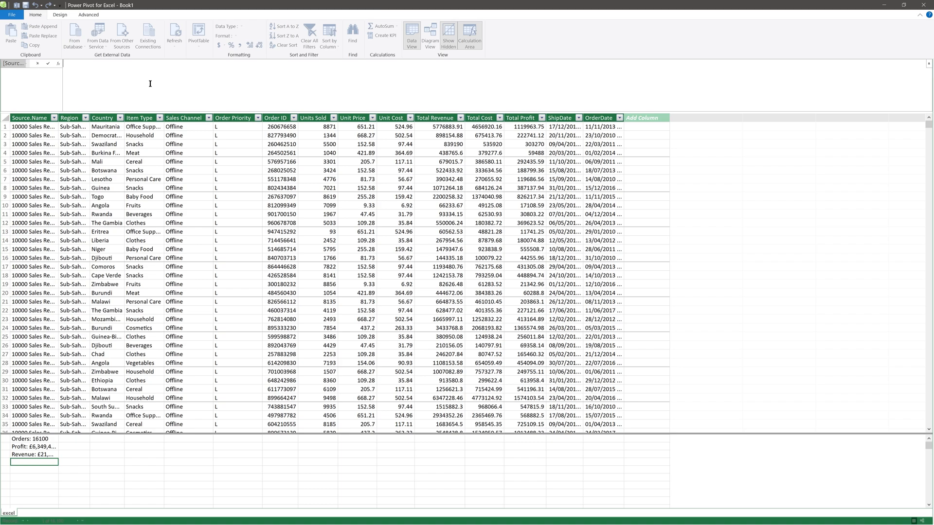
{"action": "type", "text": "PCT Profit:="}
{"action": "scroll", "coordinate": [149, 89], "scroll_direction": "up", "scroll_amount": 4, "text": "ctrl"}
{"action": "type", "text": "D"}
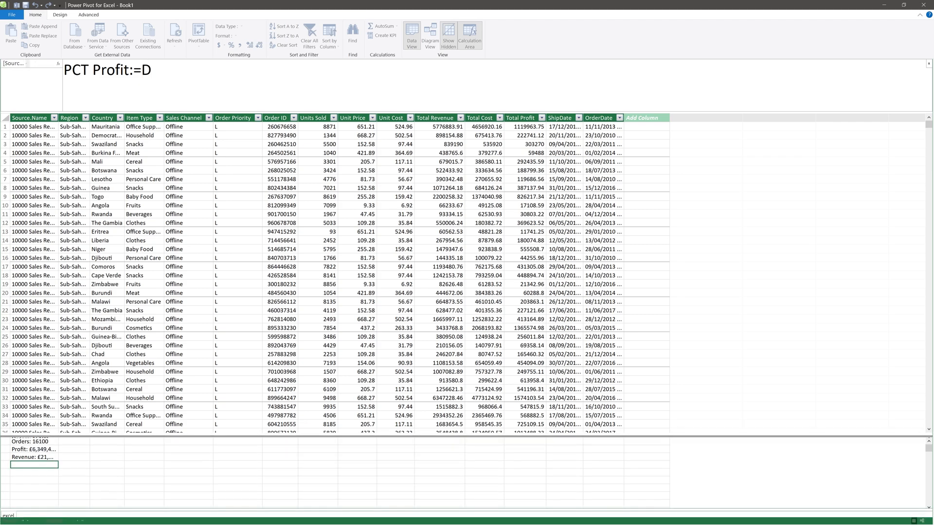
{"action": "type", "text": "IVIDE"}
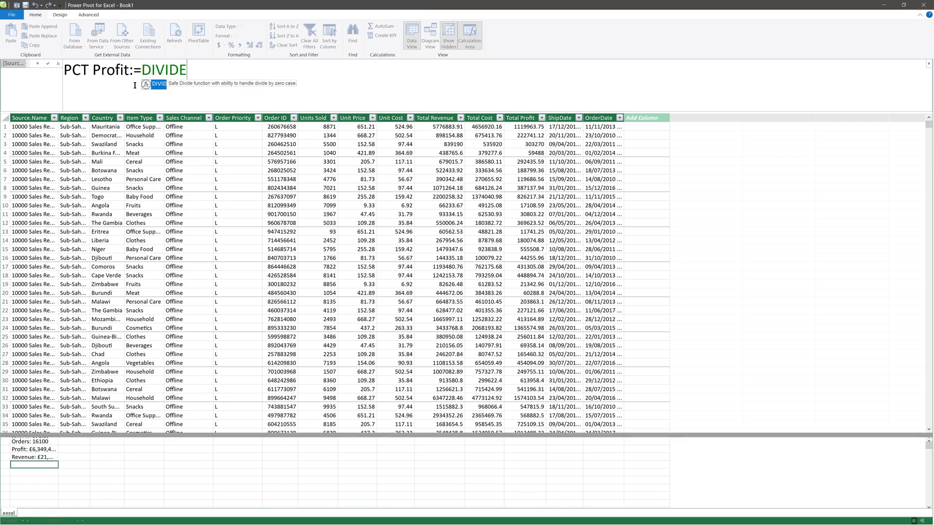
{"action": "type", "text": "("}
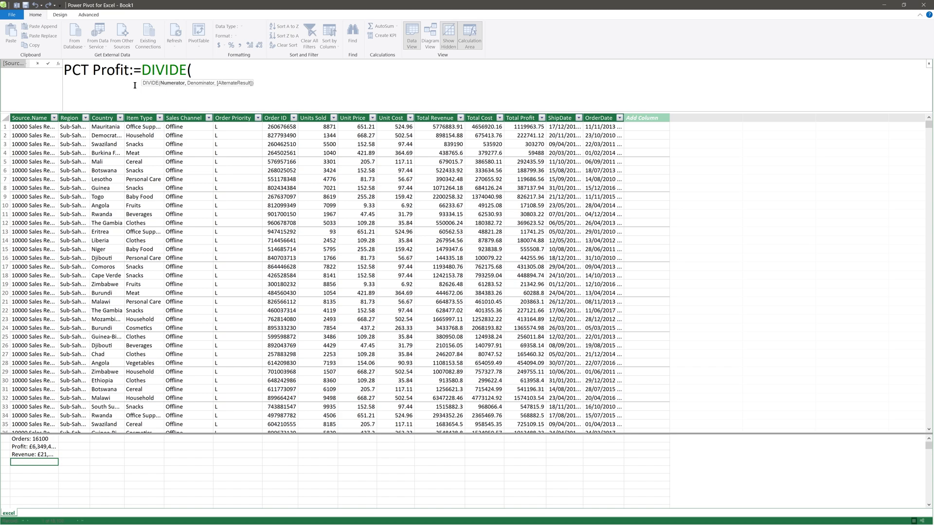
Fill in the DIVIDE arguments as [Profit],[Revenue],0 and close the function.
{"action": "type", "text": "p"}
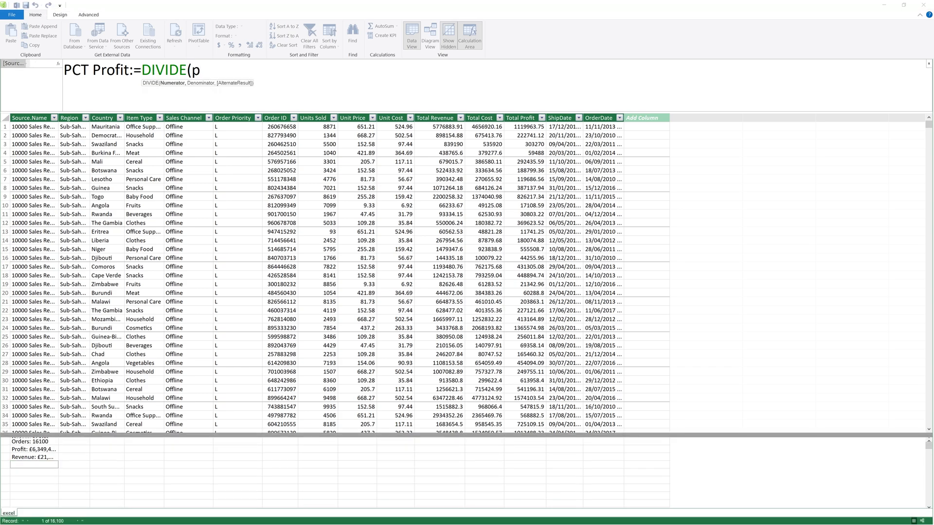
{"action": "type", "text": "rof"}
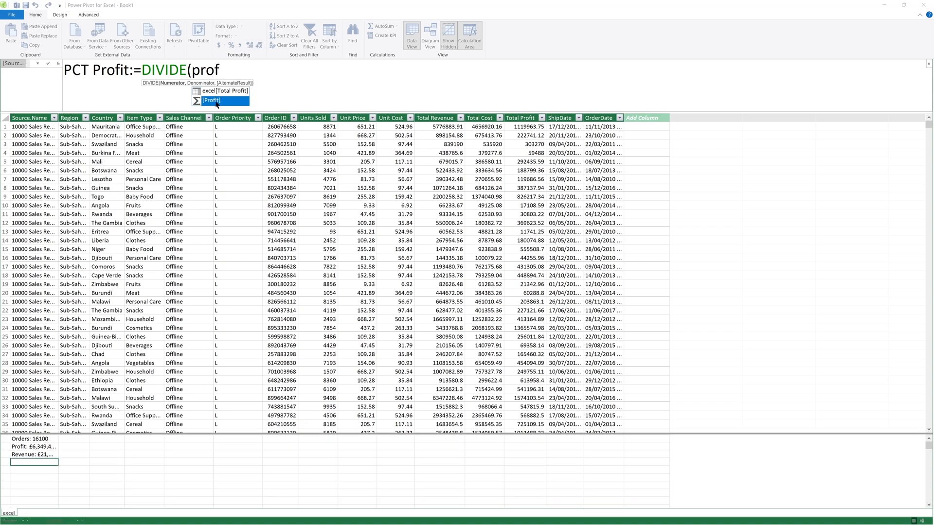
{"action": "double_click", "coordinate": [216, 101]}
{"action": "type", "text": ","}
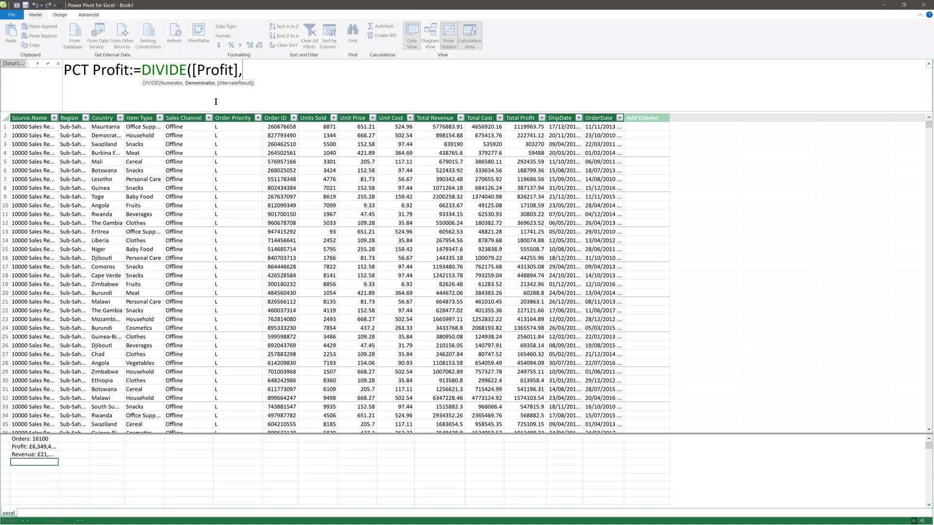
{"action": "type", "text": "["}
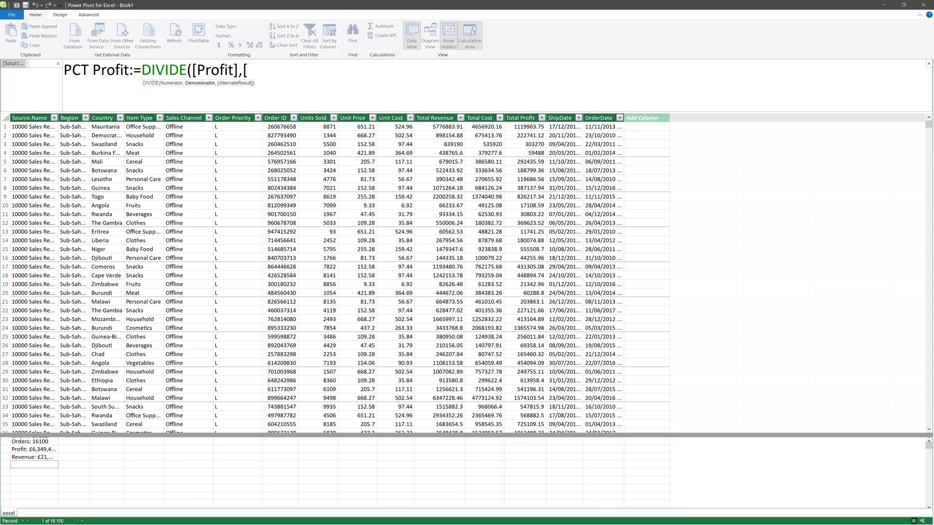
{"action": "type", "text": "reven"}
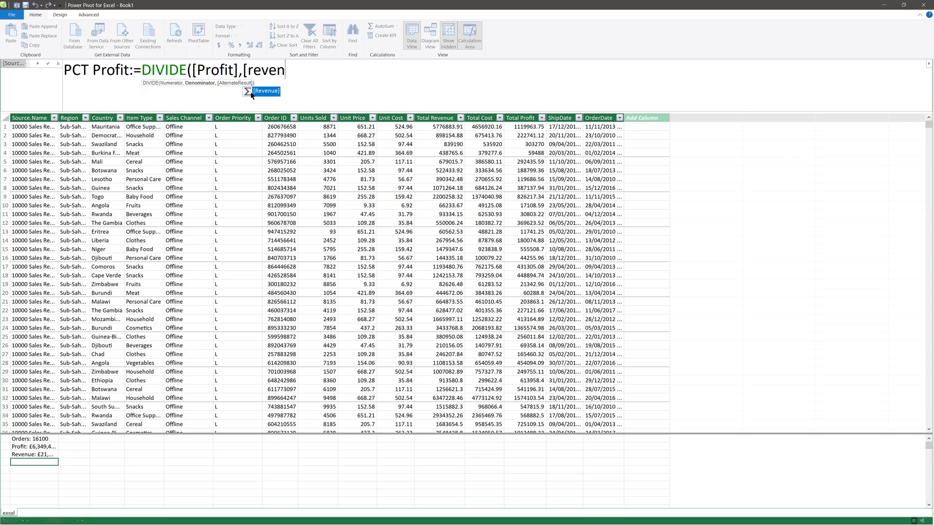
{"action": "double_click", "coordinate": [265, 91]}
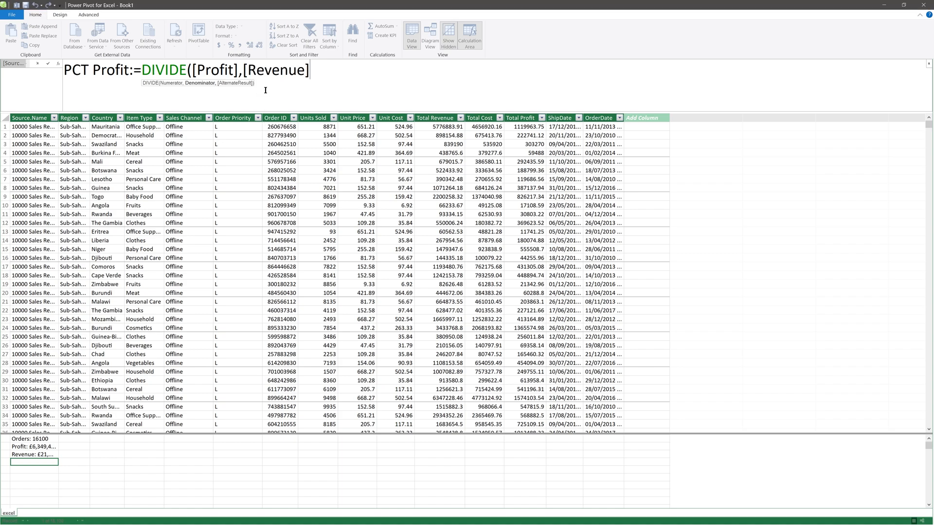
{"action": "type", "text": ",0"}
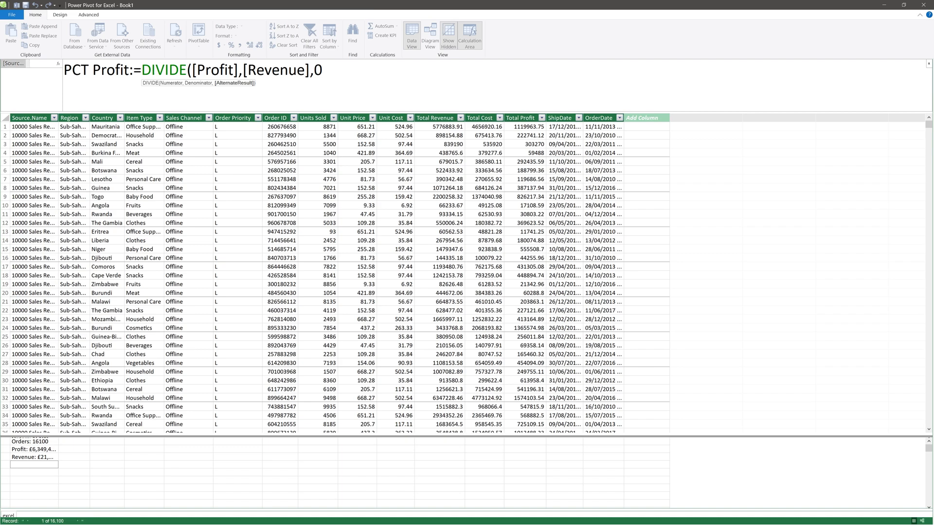
{"action": "type", "text": ")"}
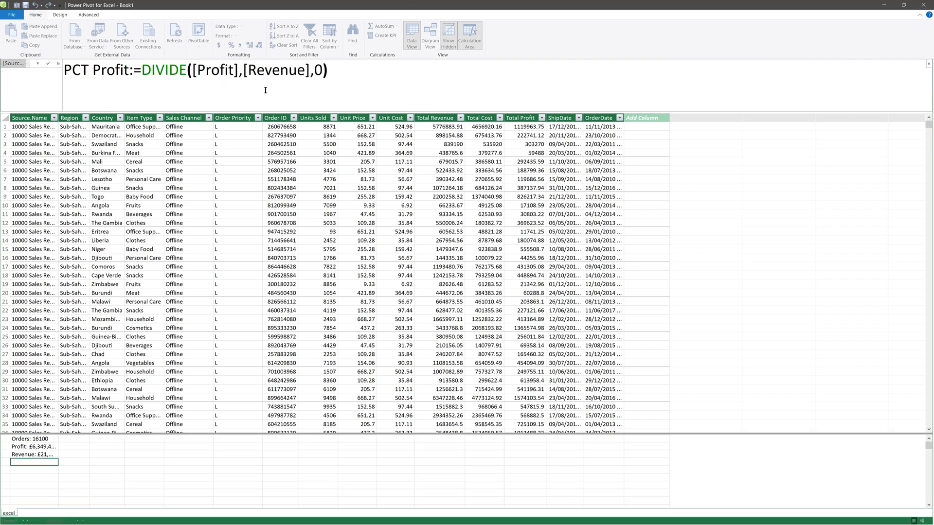
Replace the DIVIDE alternate result with blank(), commit the PCT Profit measure and format it as a percentage.
{"action": "key", "text": "Left"}
{"action": "key", "text": "BackSpace"}
{"action": "type", "text": "b"}
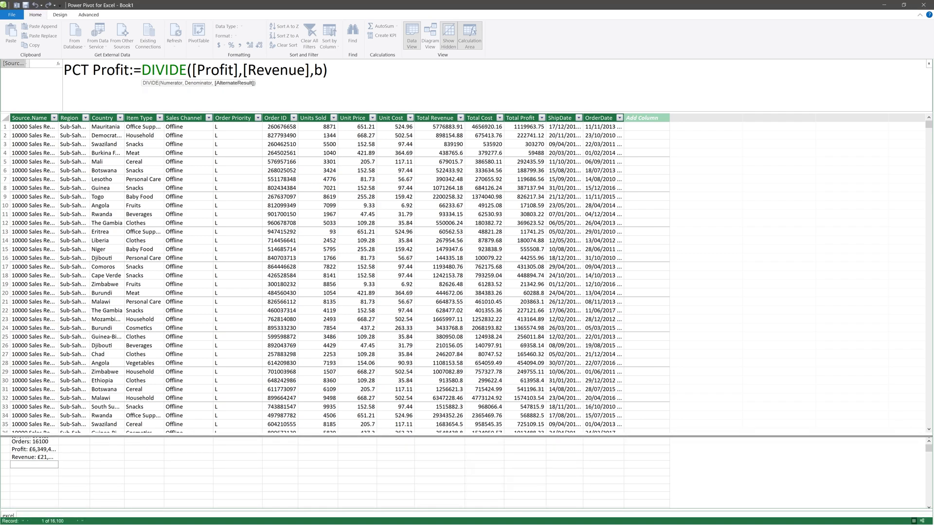
{"action": "type", "text": "lank()"}
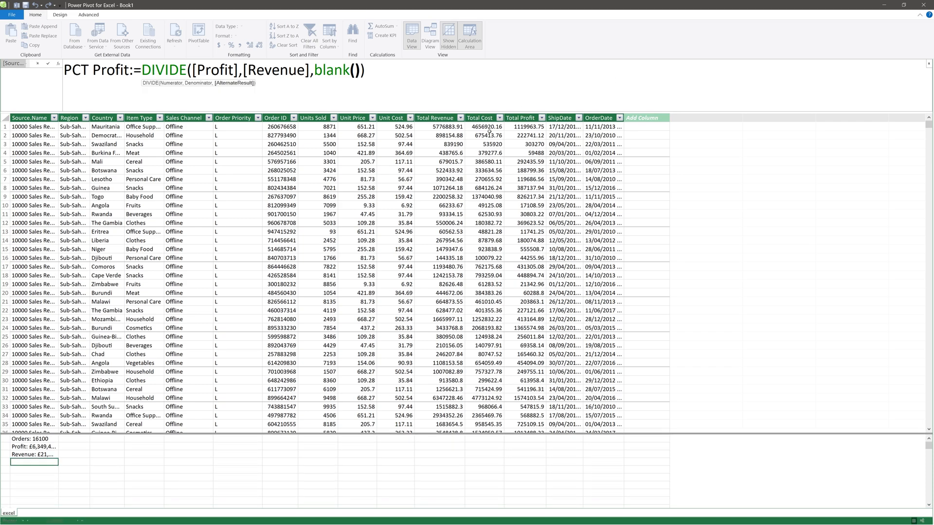
{"action": "key", "text": "Return"}
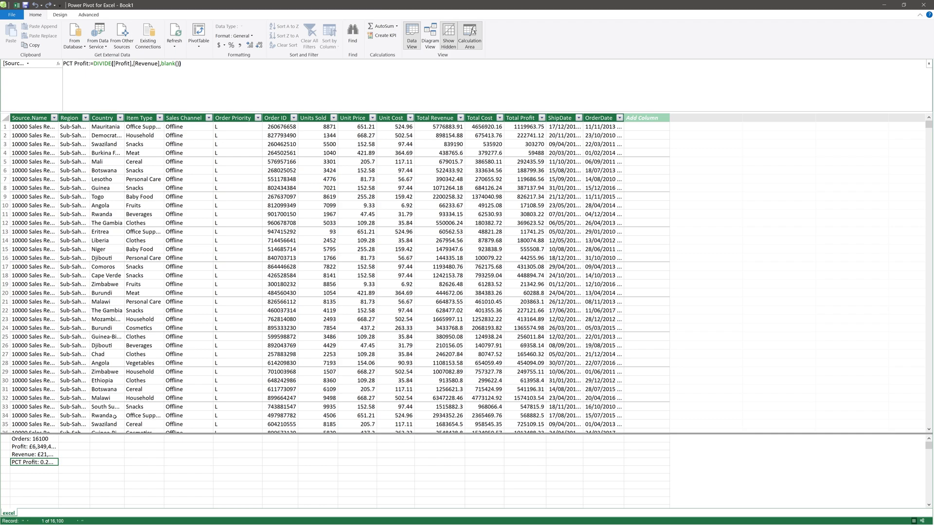
{"action": "left_click", "coordinate": [233, 44]}
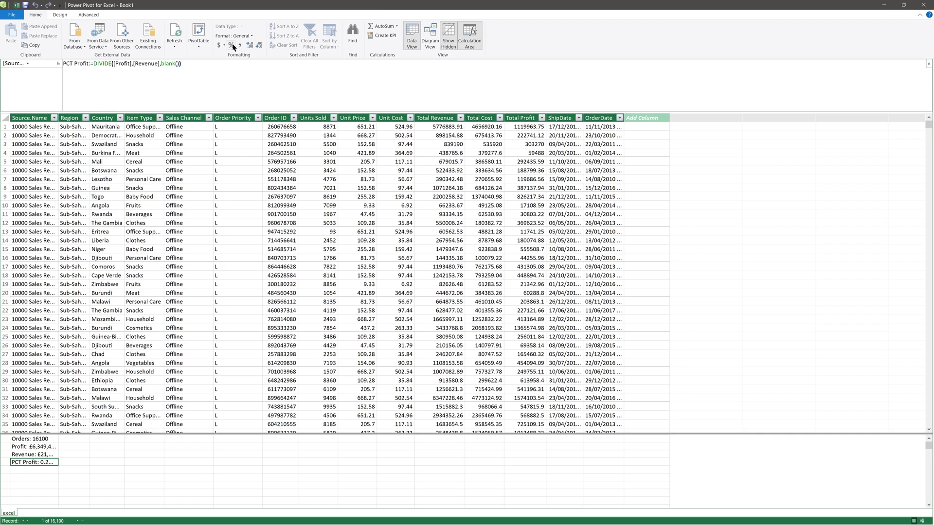
Begin a measure in the cell below PCT Profit with AVG Profit:= AVERAGEX(.
{"action": "left_click", "coordinate": [30, 467]}
{"action": "left_click", "coordinate": [110, 79]}
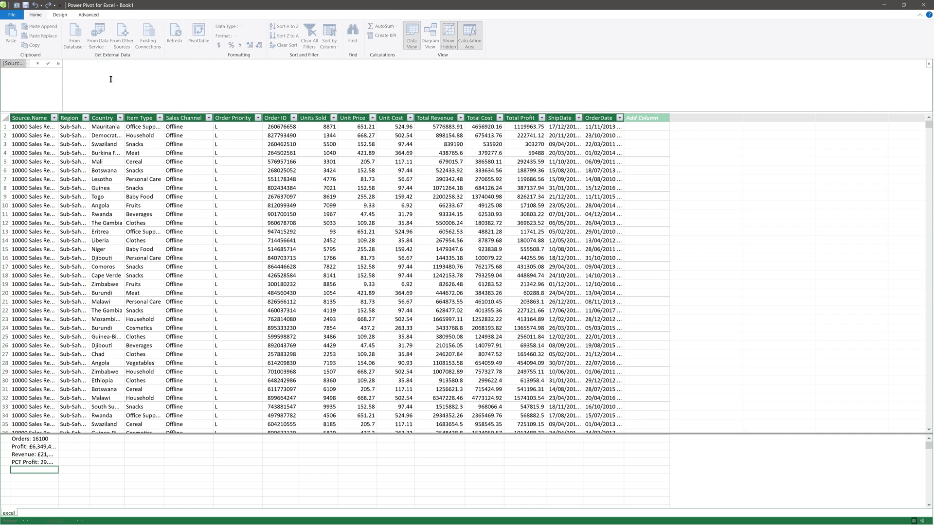
{"action": "type", "text": "AVG"}
{"action": "type", "text": " Profi"}
{"action": "type", "text": "t ="}
{"action": "type", "text": ":= AVERAGEX("}
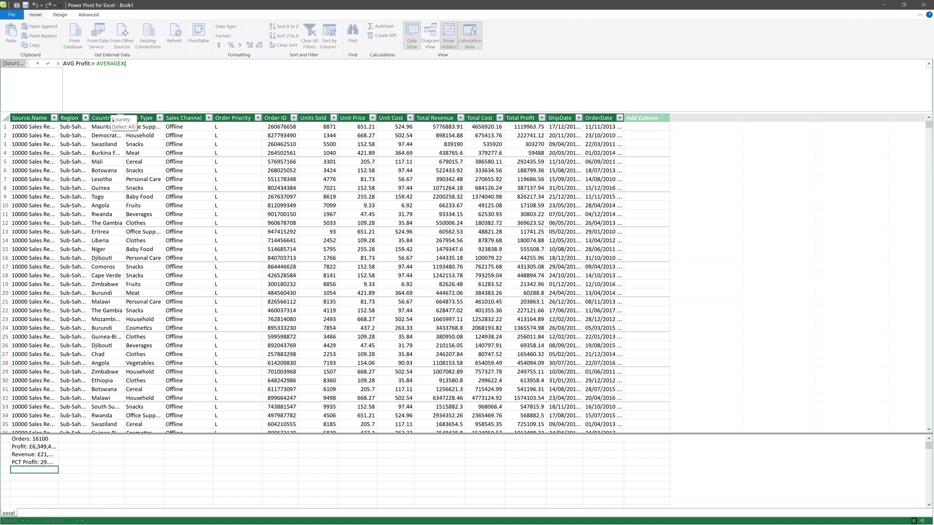
Supply the excel table as the first argument of AVERAGEX in the AVG Profit measure.
{"action": "left_click", "coordinate": [136, 68]}
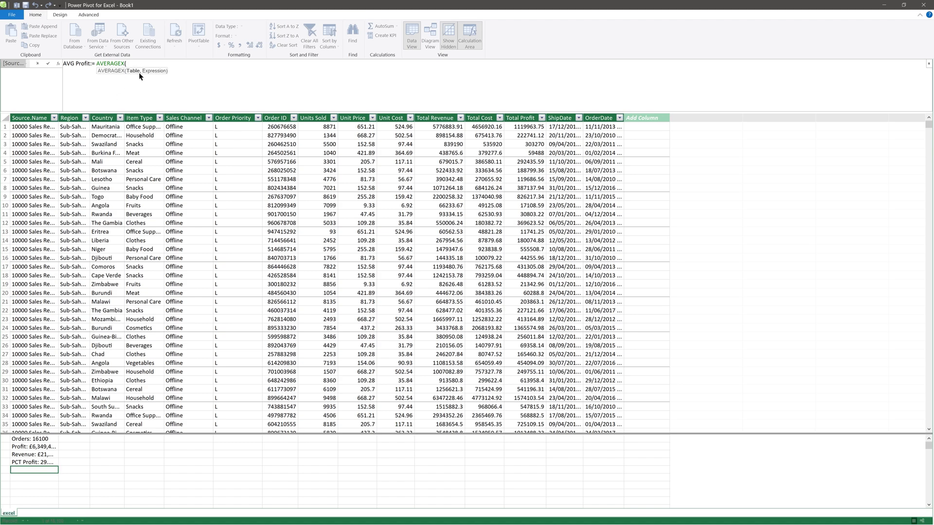
{"action": "type", "text": "e"}
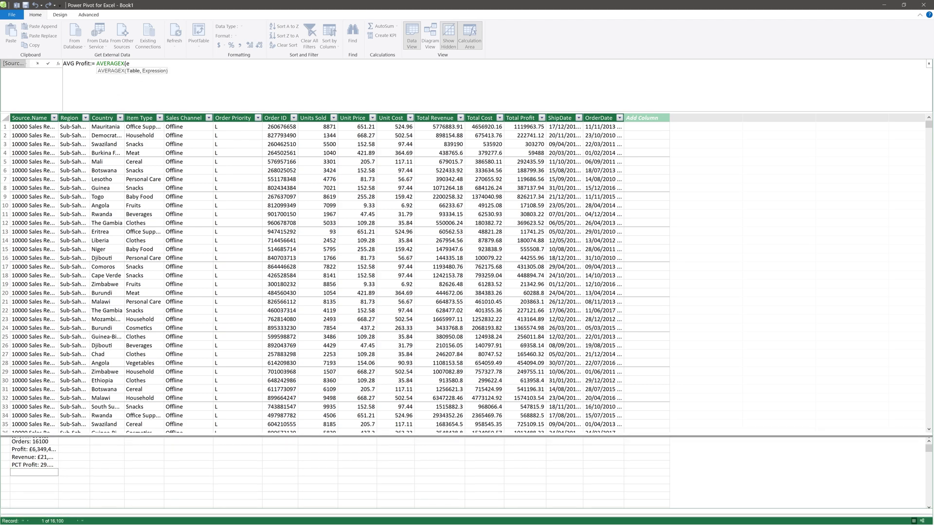
{"action": "type", "text": "x"}
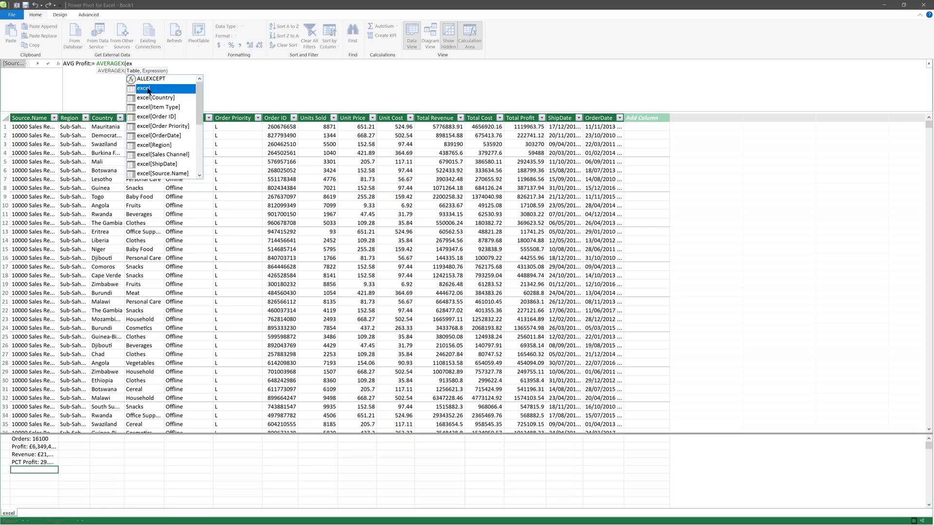
{"action": "double_click", "coordinate": [148, 90]}
{"action": "type", "text": ","}
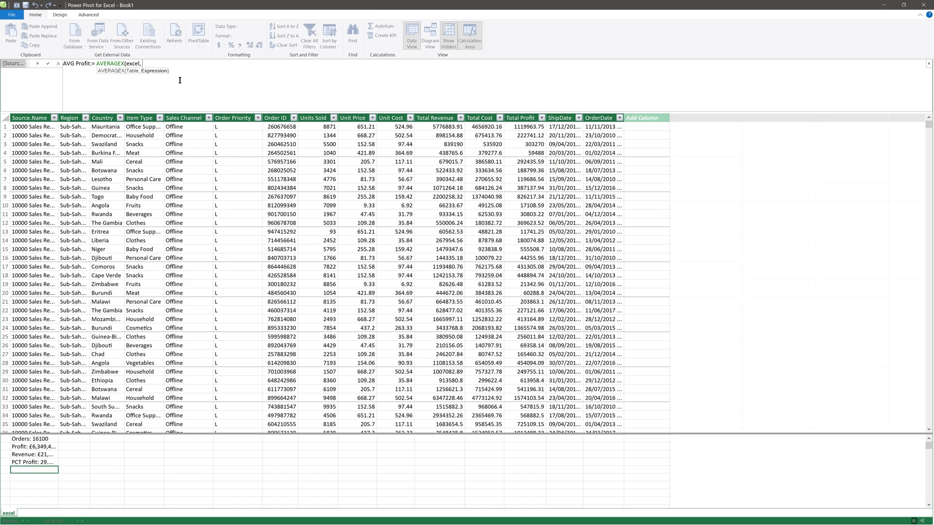
Nest DIVIDE as the AVERAGEX expression, with excel[Total Profit] as numerator and [Total Revenue] as denominator.
{"action": "type", "text": " d"}
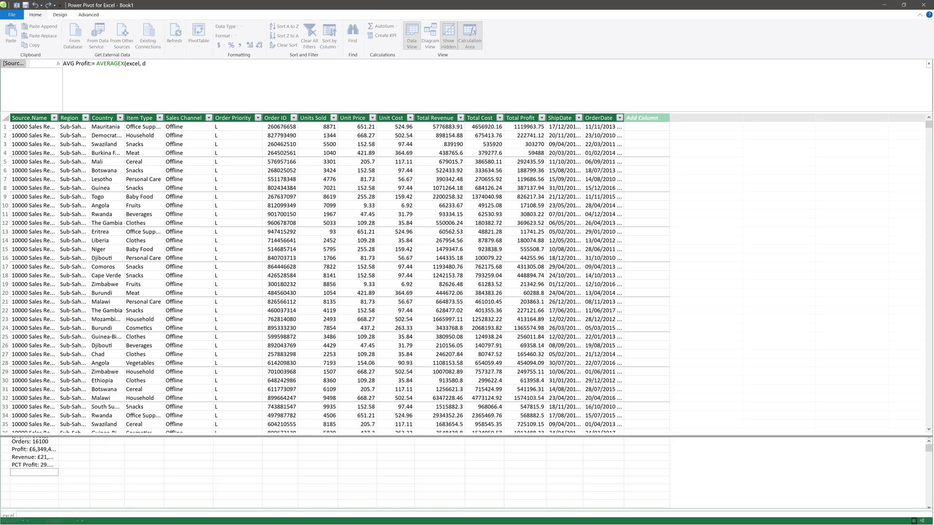
{"action": "type", "text": "ivide"}
{"action": "key", "text": "Tab"}
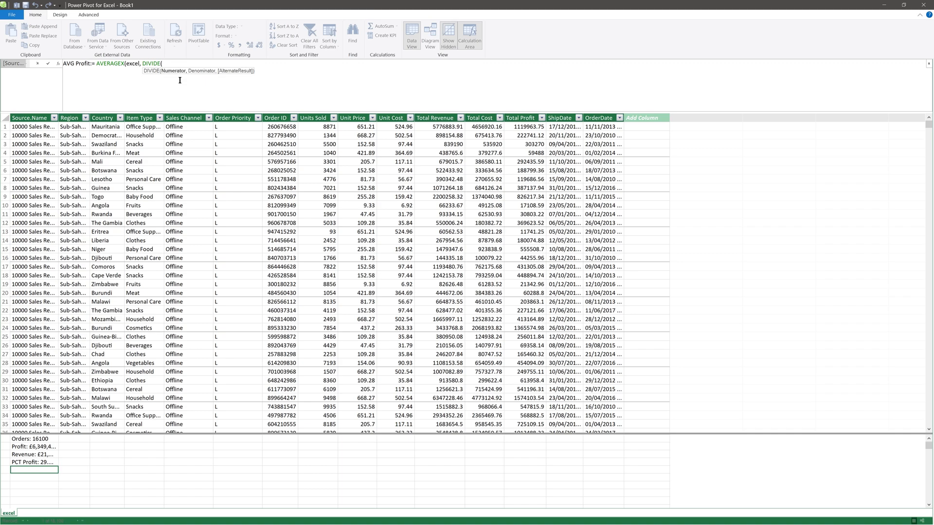
{"action": "type", "text": "total"}
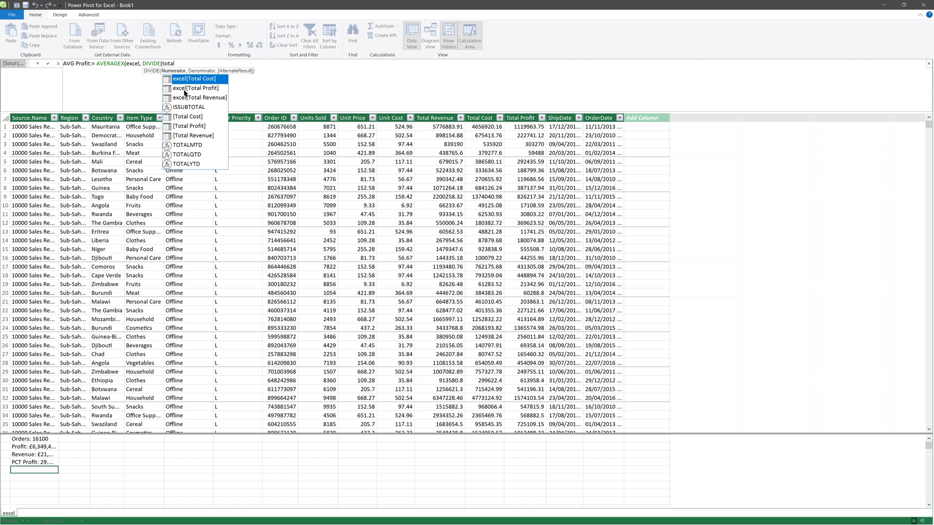
{"action": "double_click", "coordinate": [198, 91]}
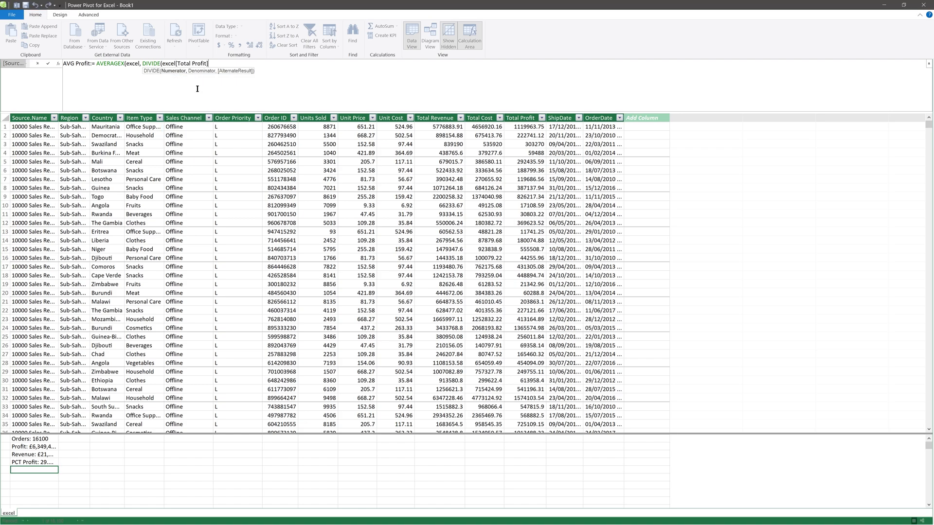
{"action": "type", "text": ",["}
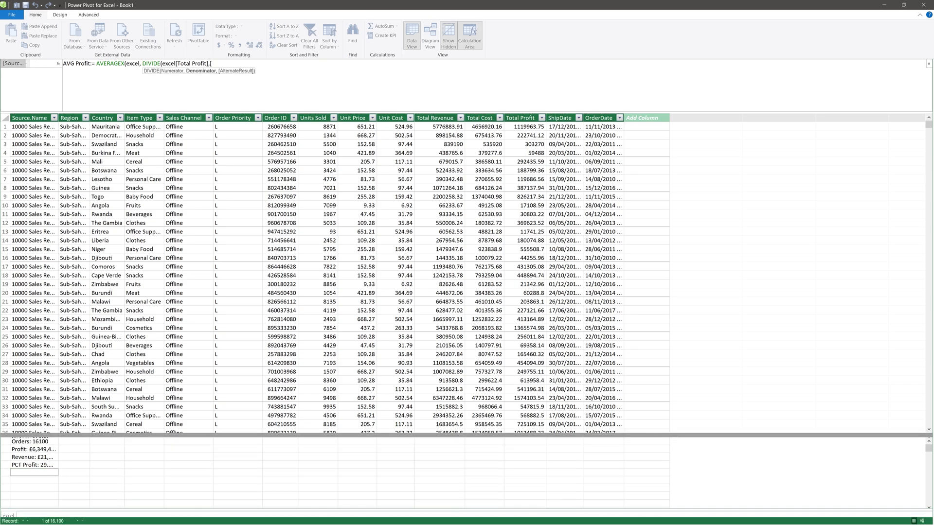
{"action": "type", "text": "total"}
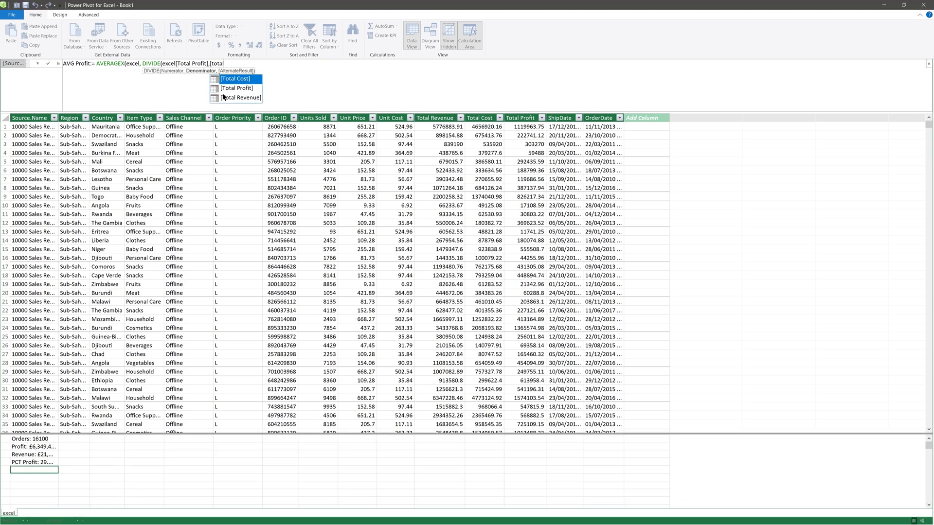
{"action": "double_click", "coordinate": [223, 97]}
Remove the excel table prefix from [Total Profit] in the DIVIDE numerator.
{"action": "left_click", "coordinate": [175, 65]}
{"action": "key", "text": "BackSpace"}
{"action": "key", "text": "BackSpace"}
{"action": "key", "text": "BackSpace"}
{"action": "key", "text": "BackSpace"}
{"action": "key", "text": "BackSpace"}
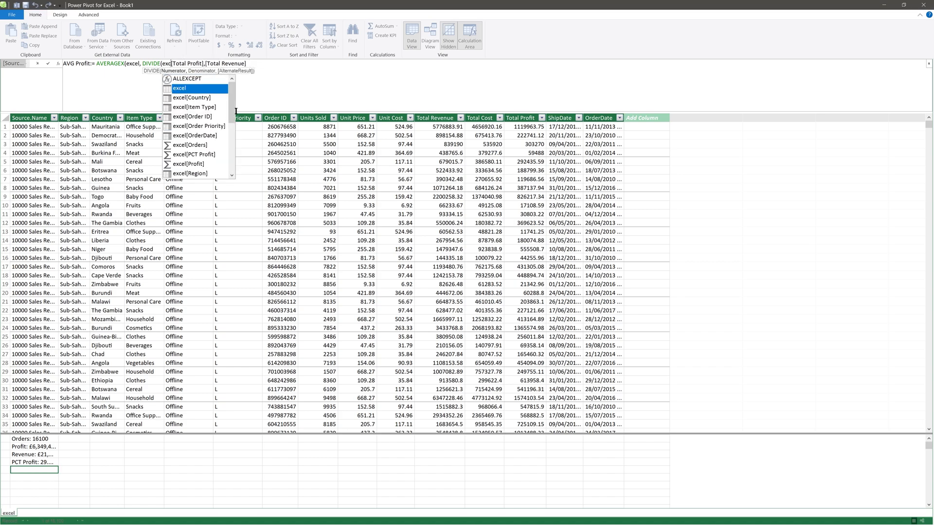
Close the DIVIDE and AVERAGEX functions, commit the AVG Profit measure and format it as a percentage.
{"action": "left_click", "coordinate": [257, 67]}
{"action": "key", "text": "Return"}
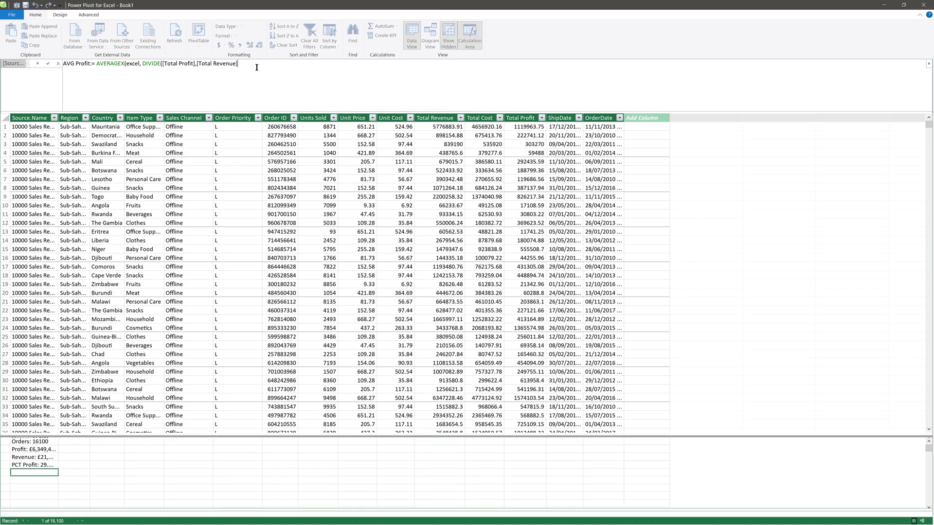
{"action": "left_click", "coordinate": [257, 67]}
{"action": "type", "text": "))"}
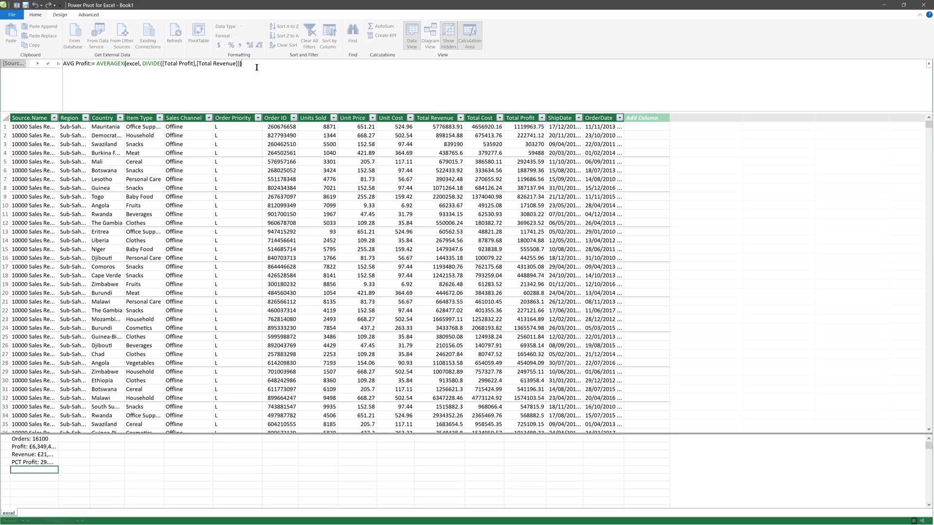
{"action": "key", "text": "Return"}
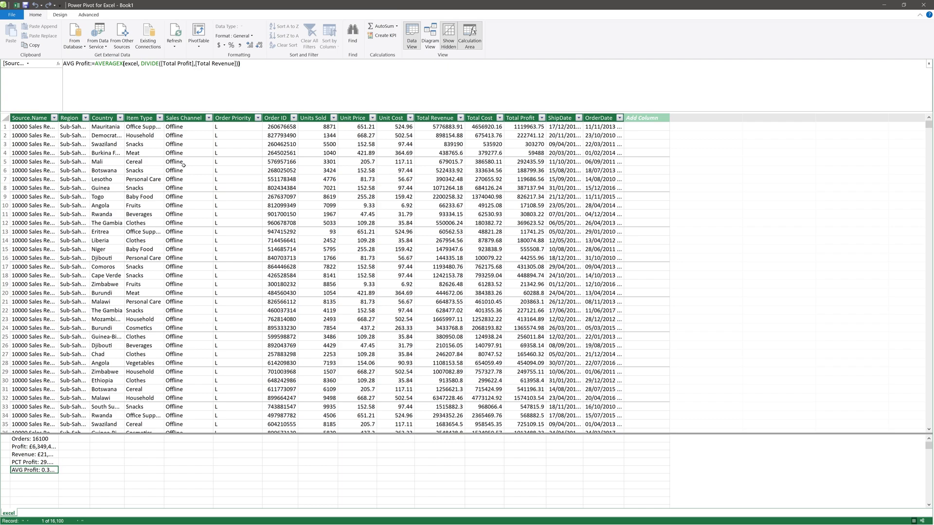
{"action": "left_click", "coordinate": [232, 46]}
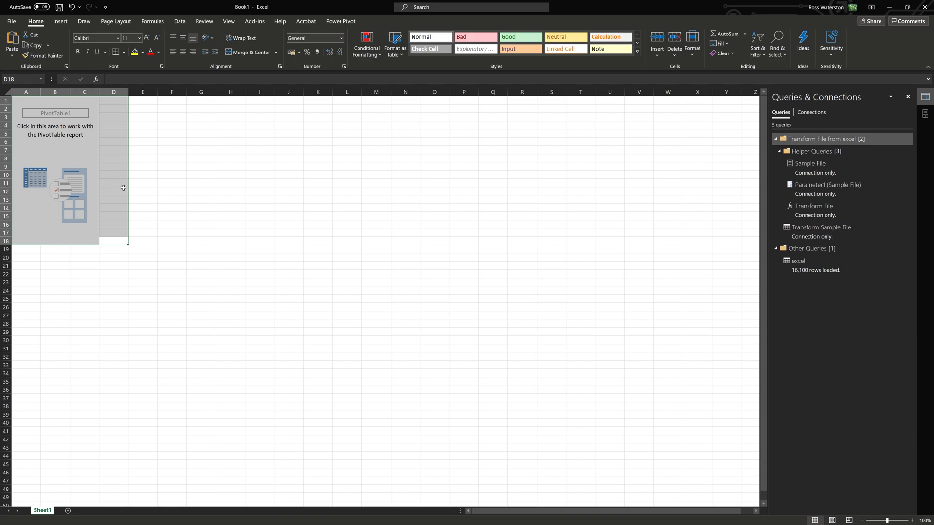
In the Excel workbook, delete the empty PivotTable and insert a new one from the workbook's Data Model at Sheet1 cell A1.
{"action": "key", "text": "Delete"}
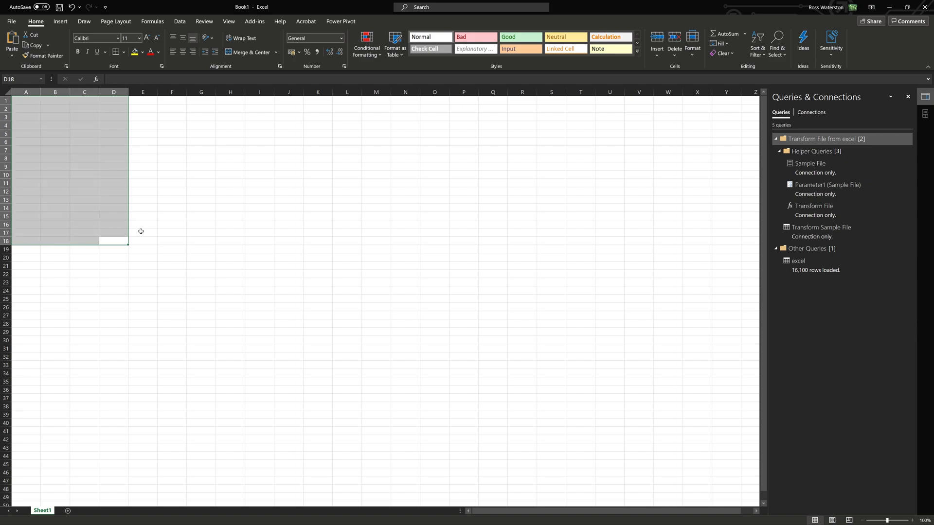
{"action": "left_click", "coordinate": [27, 103]}
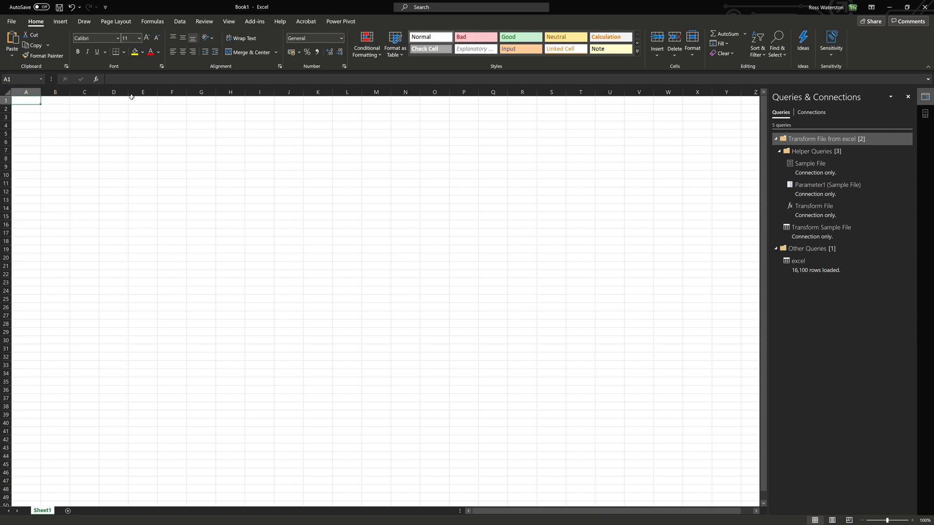
{"action": "left_click", "coordinate": [60, 21]}
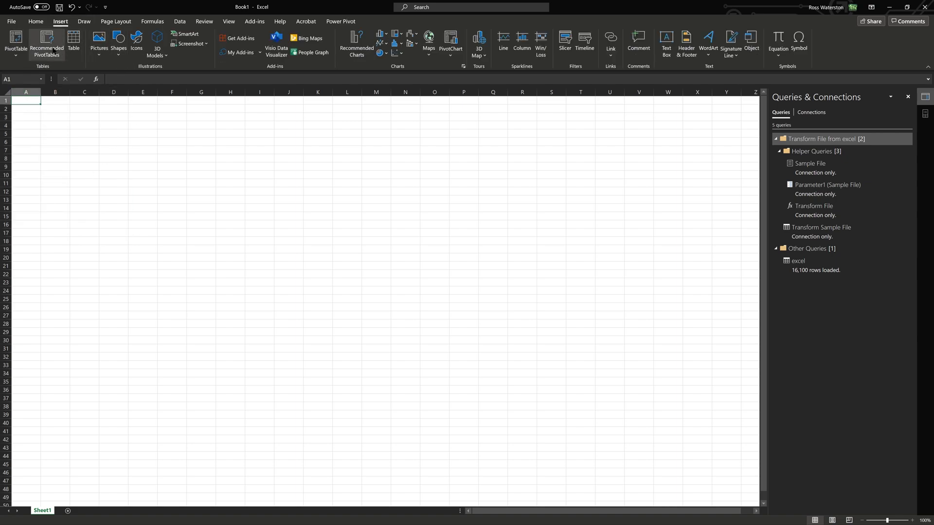
{"action": "left_click", "coordinate": [22, 55]}
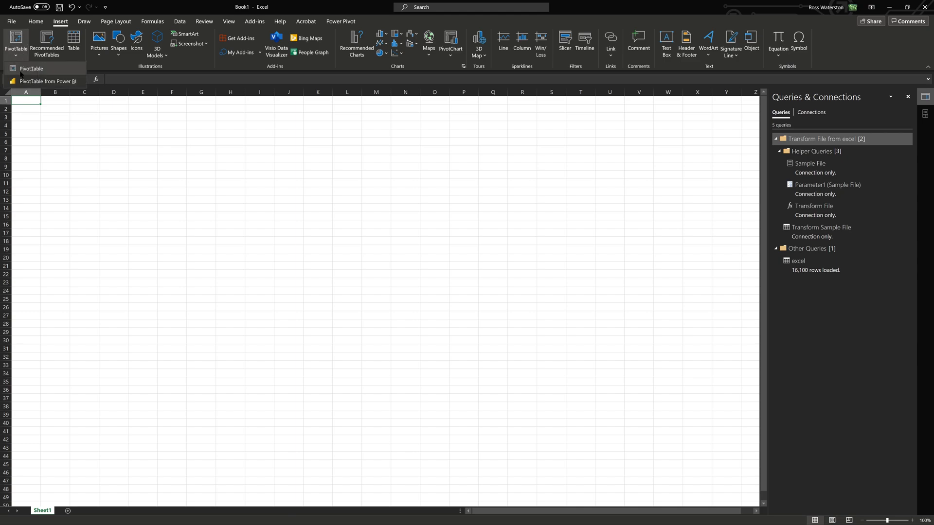
{"action": "left_click", "coordinate": [22, 72]}
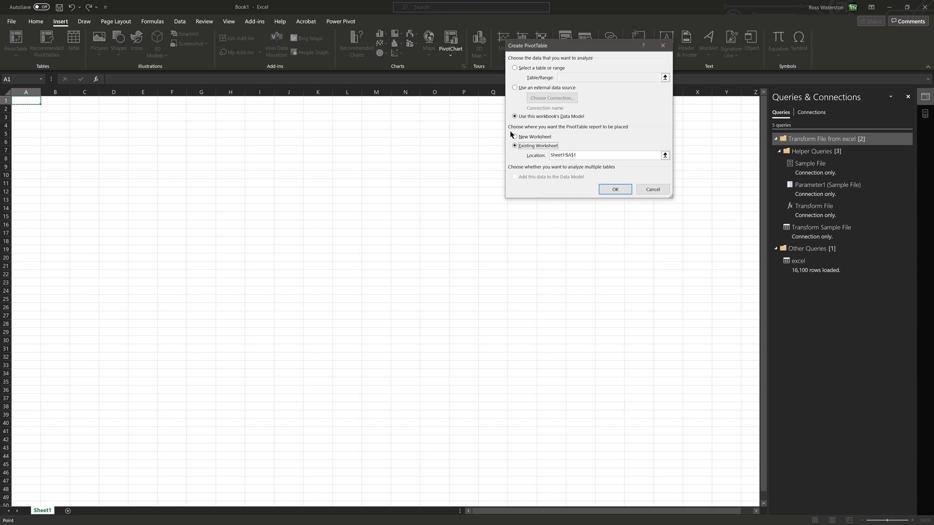
{"action": "left_click", "coordinate": [610, 189]}
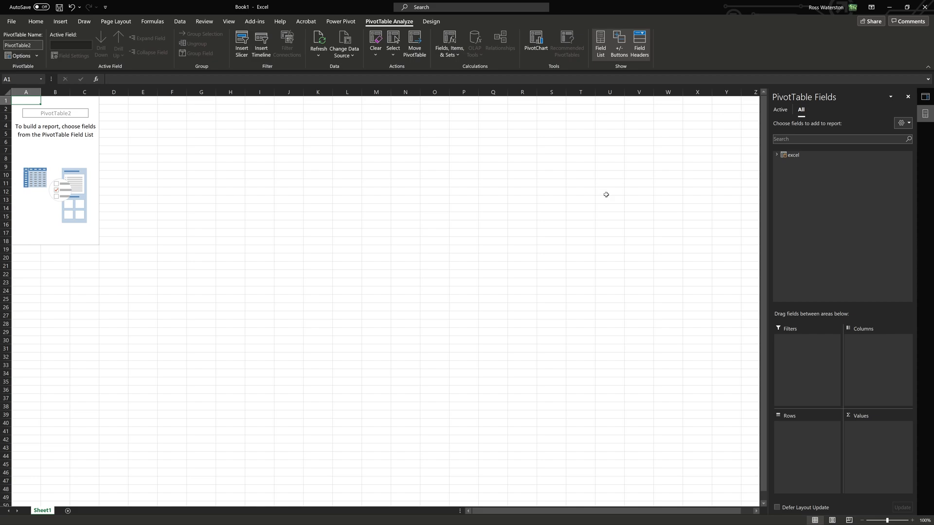
Add Sales Channel from the excel table as the PivotTable columns and Country as its rows.
{"action": "left_click", "coordinate": [777, 155]}
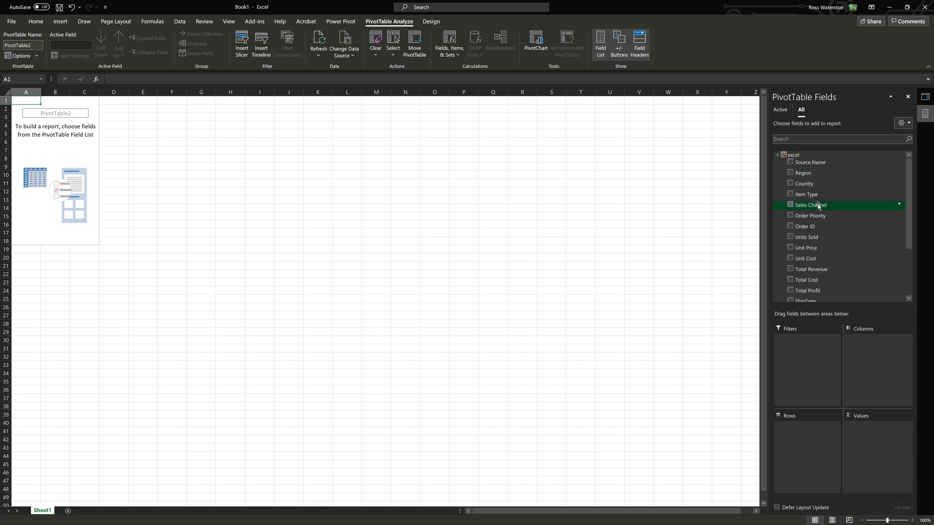
{"action": "left_click_drag", "start_coordinate": [819, 207], "coordinate": [860, 365]}
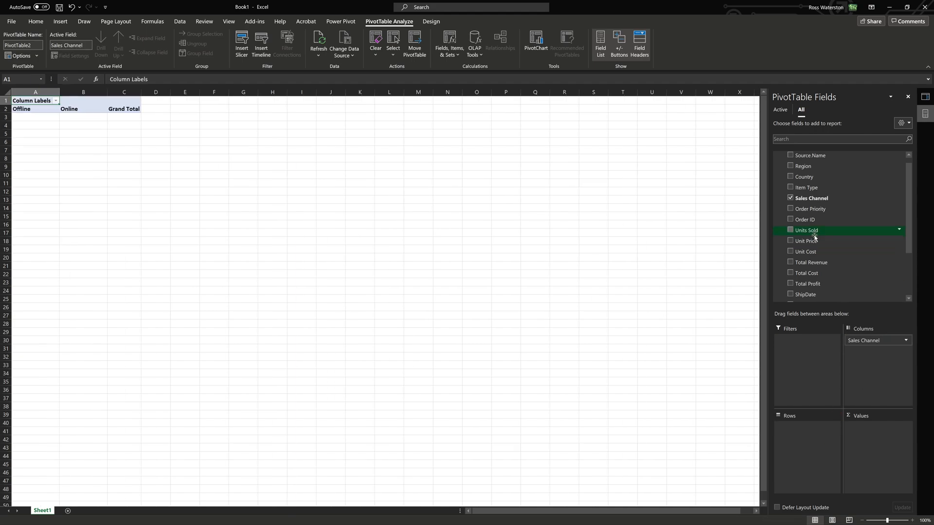
{"action": "left_click_drag", "start_coordinate": [805, 177], "coordinate": [799, 433]}
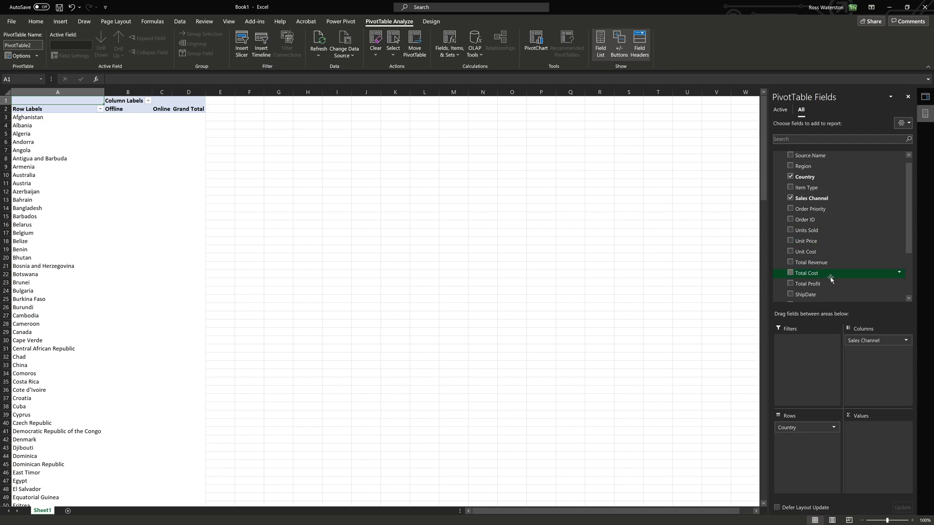
Lay out the PivotTable with Order Priority as columns, Region and Values as rows, and Orders, PCT Profit and AVG Profit as values.
{"action": "left_click_drag", "start_coordinate": [798, 210], "coordinate": [515, 236]}
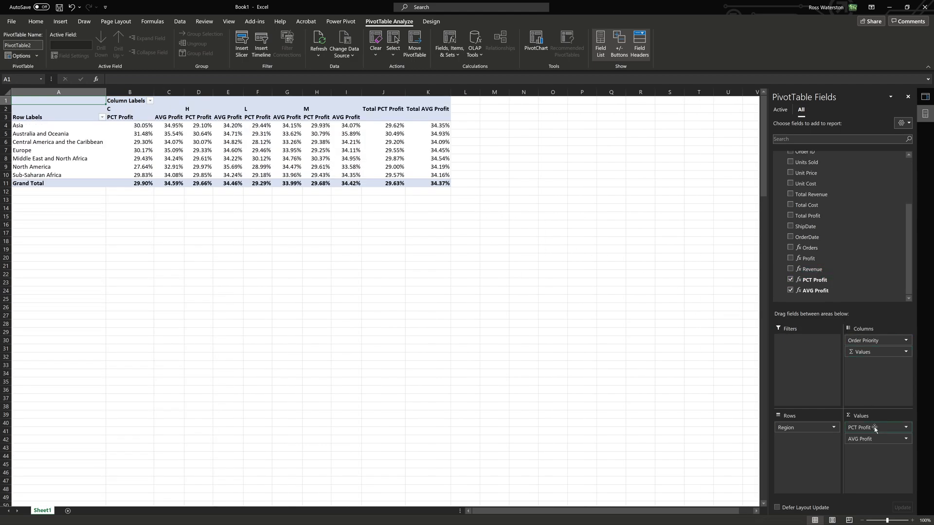
{"action": "left_click_drag", "start_coordinate": [881, 352], "coordinate": [823, 440]}
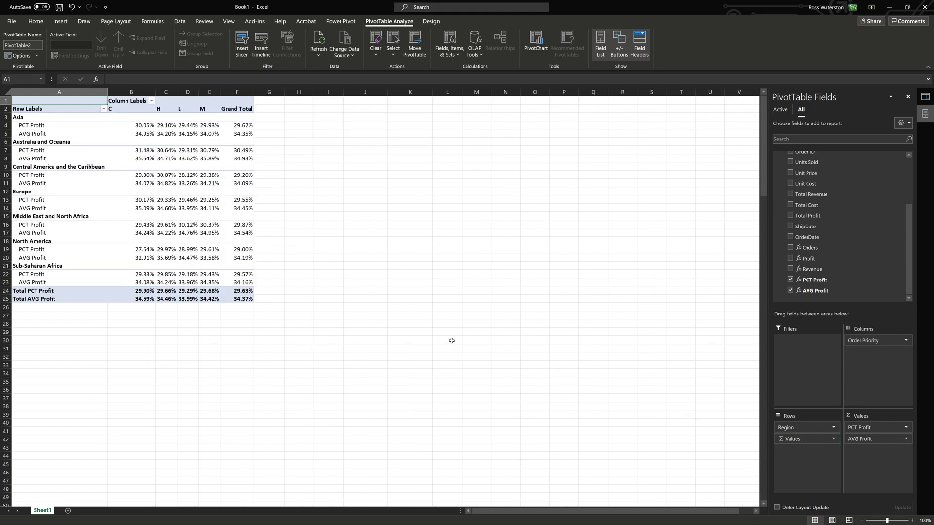
{"action": "left_click_drag", "start_coordinate": [806, 251], "coordinate": [871, 424]}
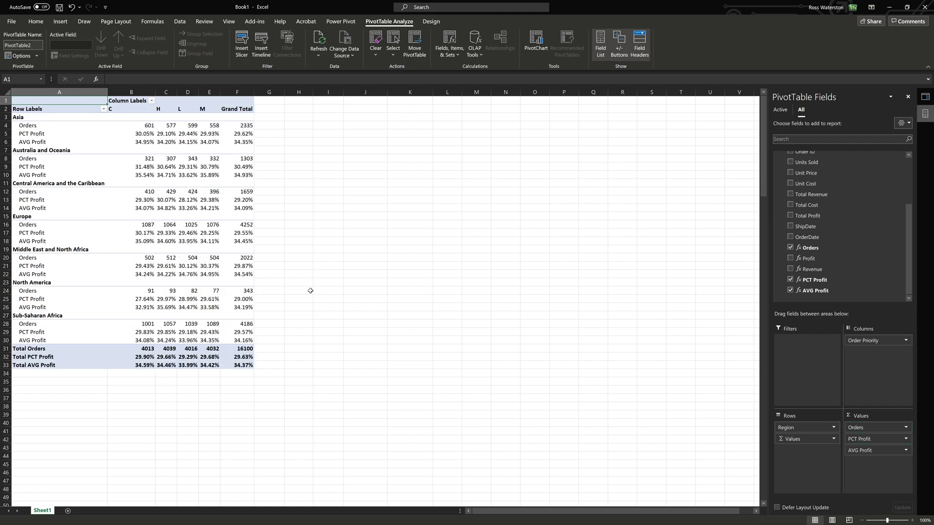